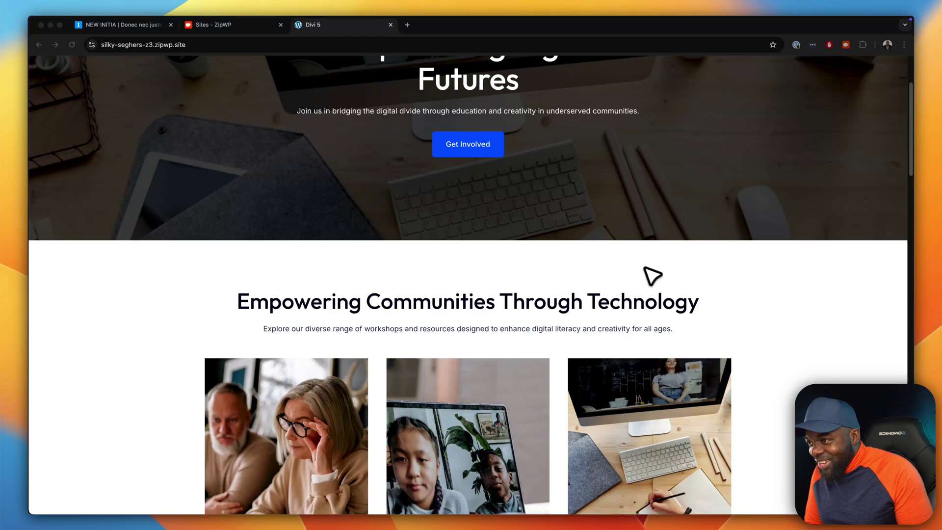
- Scroll the generated Divi 5 homepage to the footer and back, then go to the About page
scroll(694, 290, "down", 10)
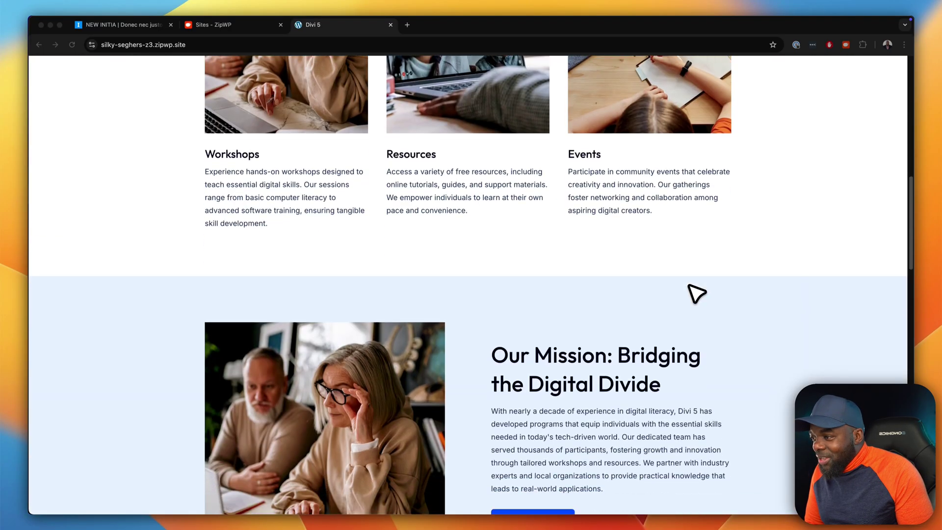
scroll(697, 294, "down", 12)
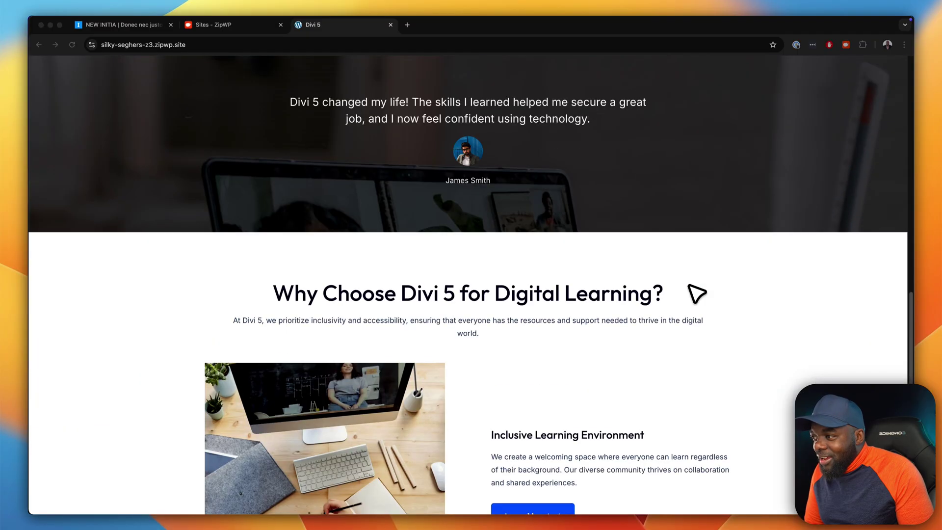
scroll(697, 294, "down", 12)
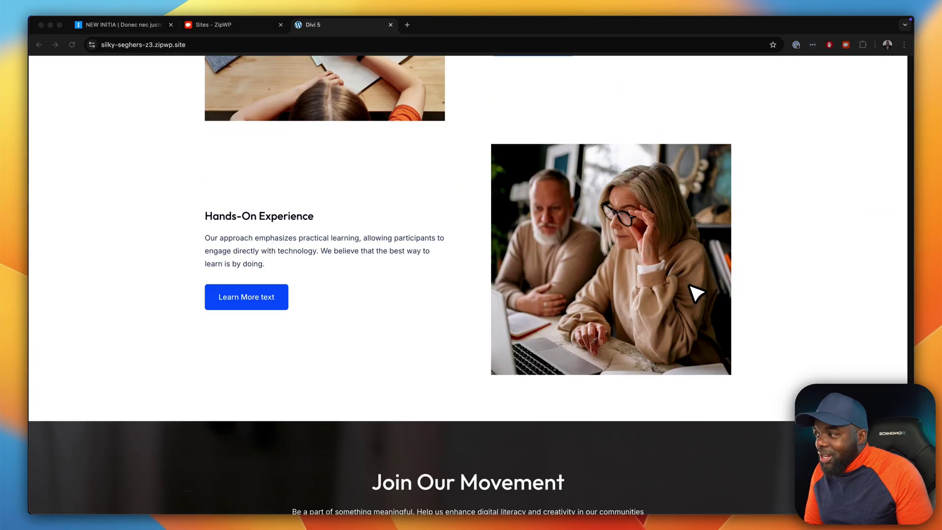
scroll(697, 294, "down", 5)
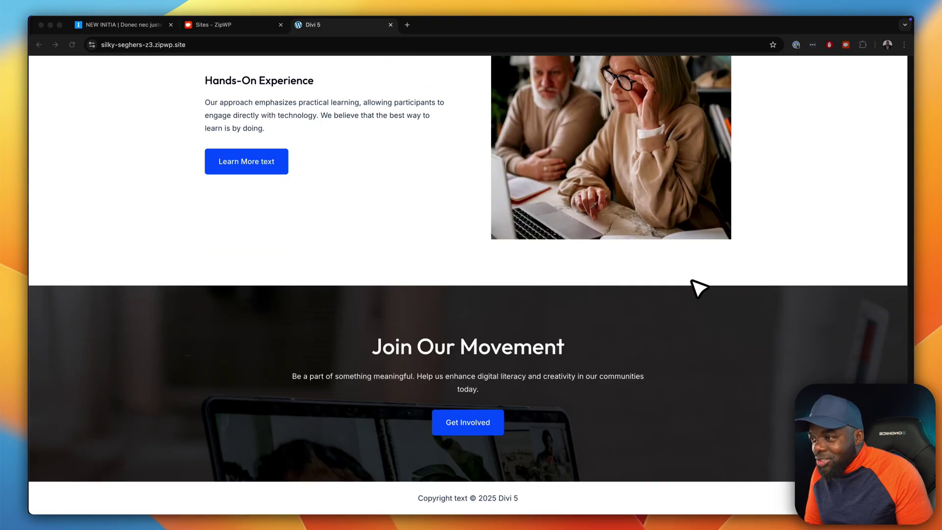
scroll(699, 289, "up", 20)
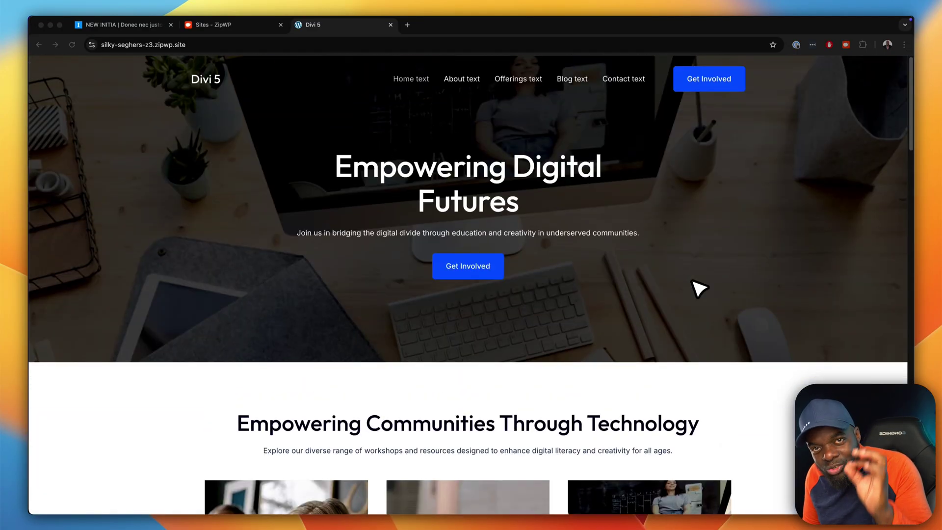
left_click(474, 82)
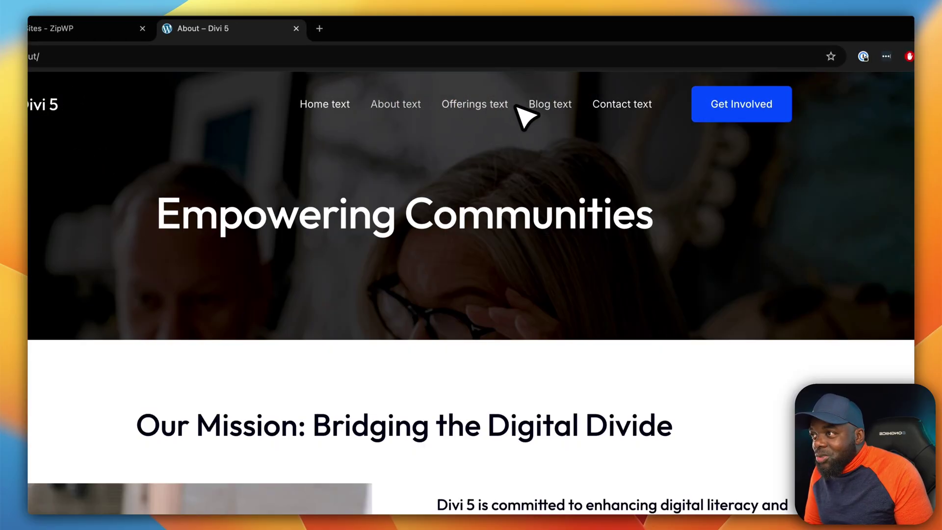
- From the Blog page, open and read through the post 'The Art of Drawing Readers In'
left_click(541, 107)
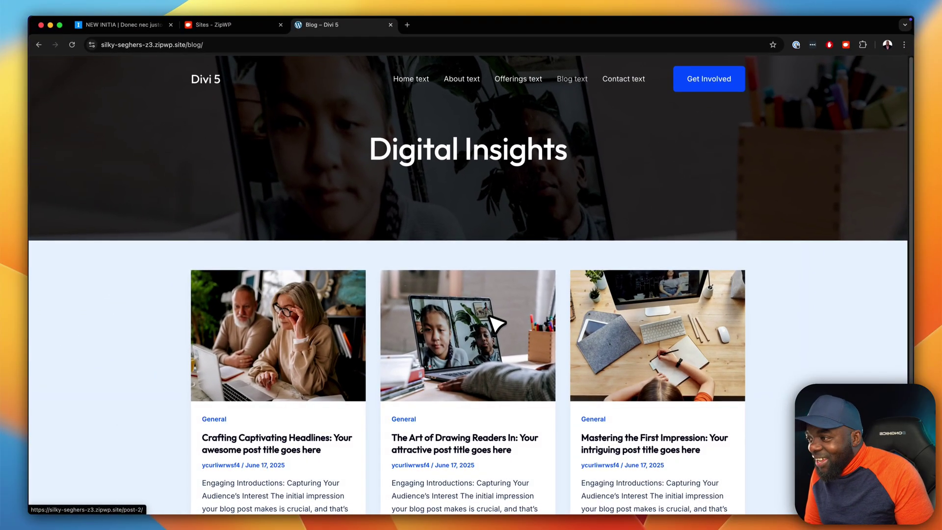
scroll(484, 334, "down", 3)
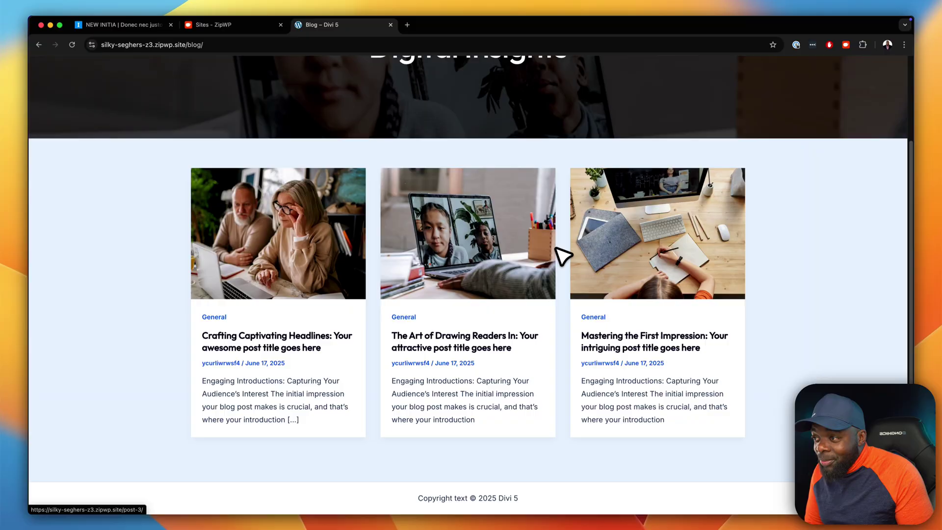
left_click(536, 257)
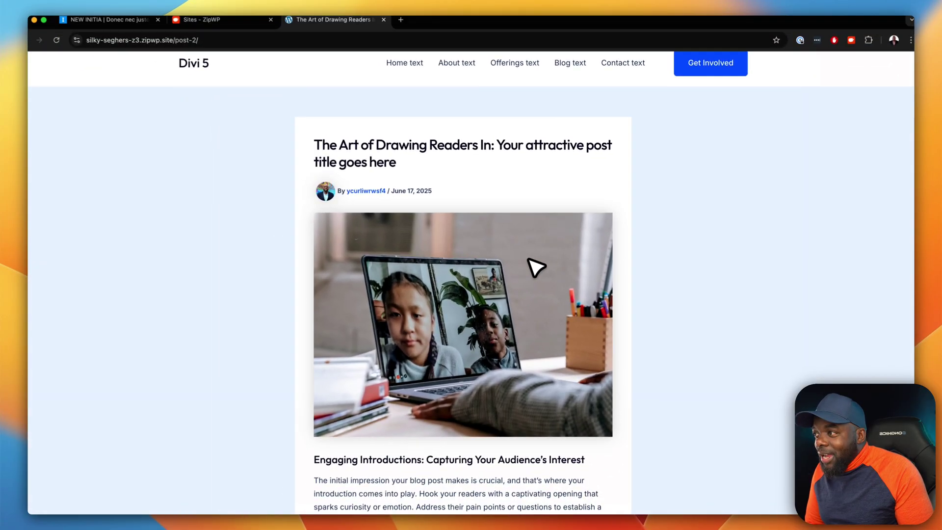
scroll(535, 263, "down", 3)
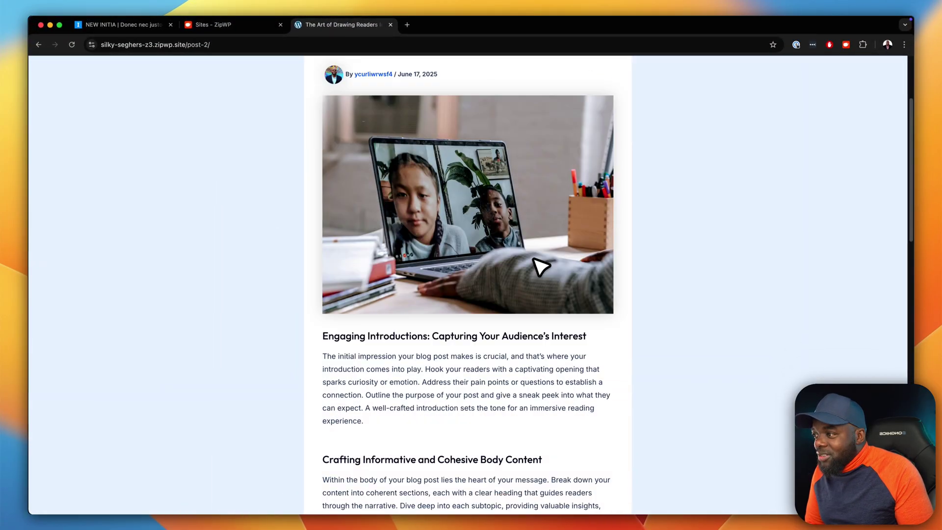
scroll(540, 267, "down", 15)
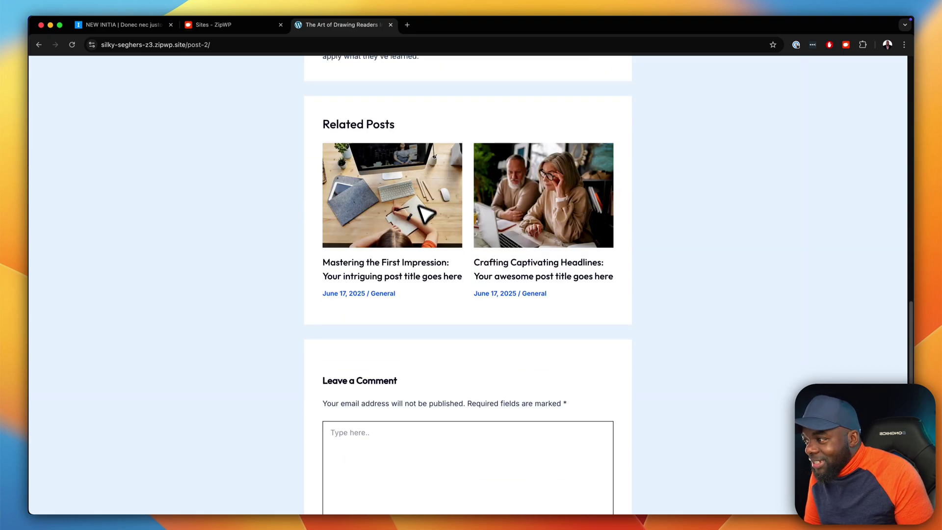
scroll(425, 212, "down", 5)
scroll(629, 395, "up", 20)
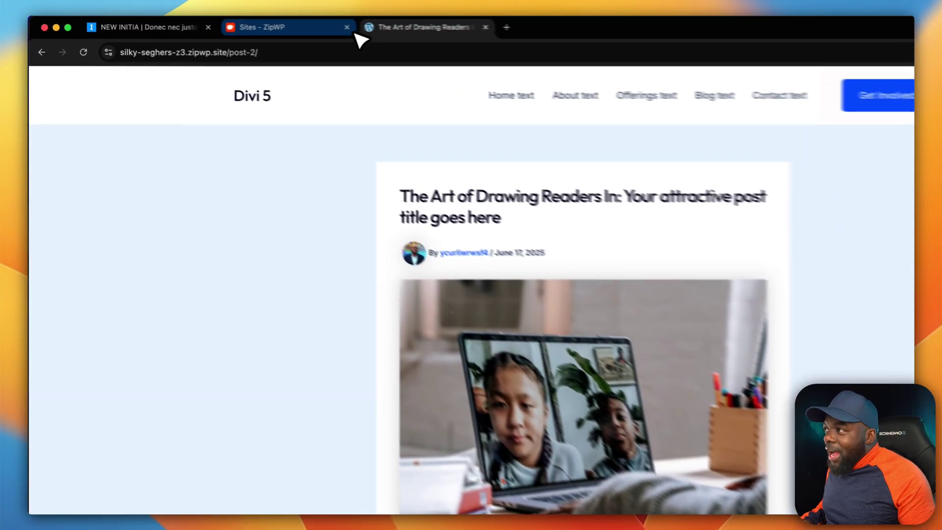
- Return to the ZipWP sites list and choose Create New > Complete Website
left_click(240, 24)
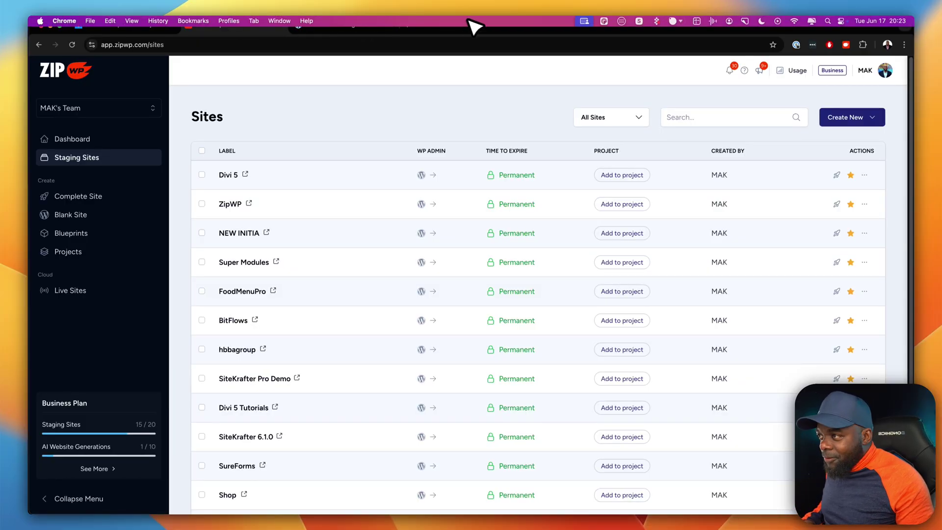
left_click(877, 117)
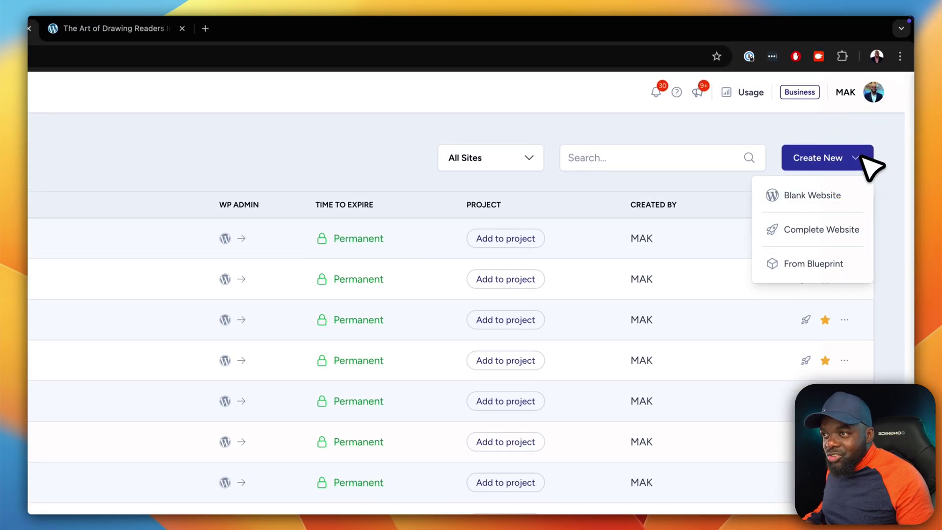
left_click(833, 228)
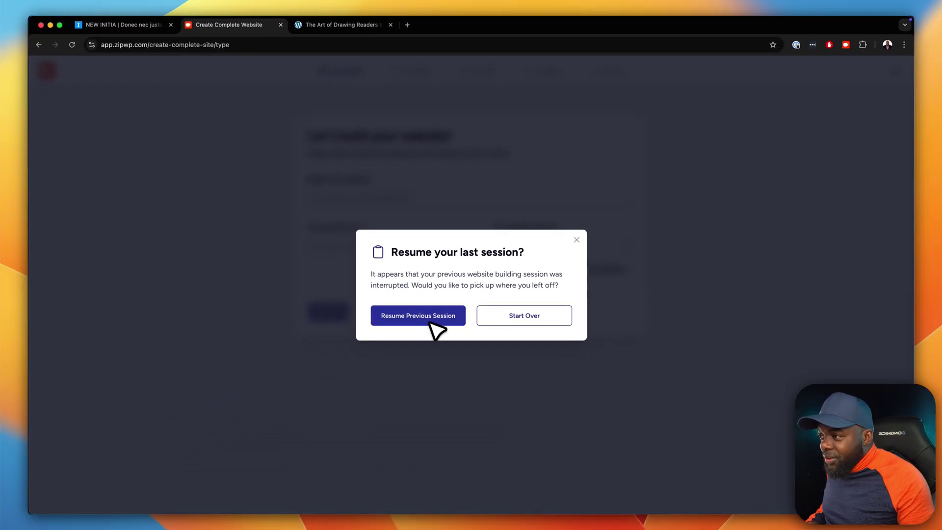
- Discard the interrupted session and enter 'Mak Doctors' as the website name
left_click(522, 317)
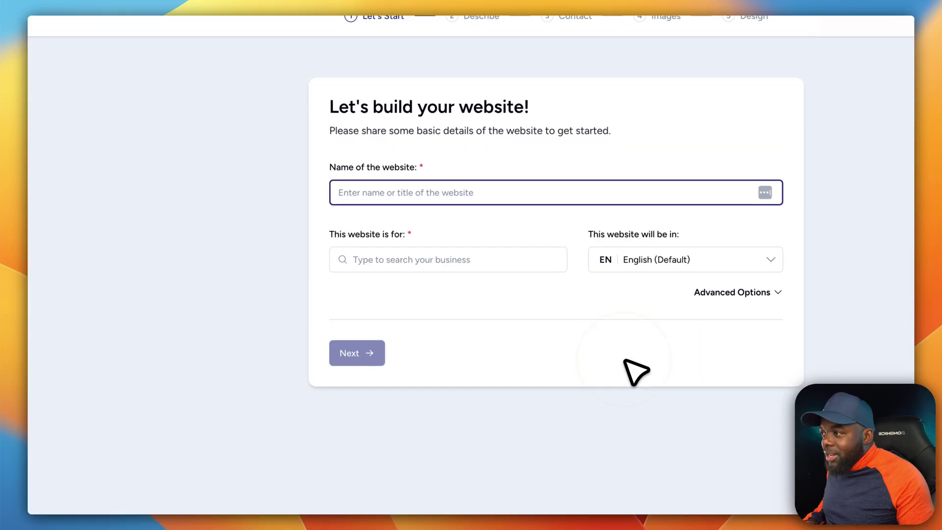
left_click(401, 197)
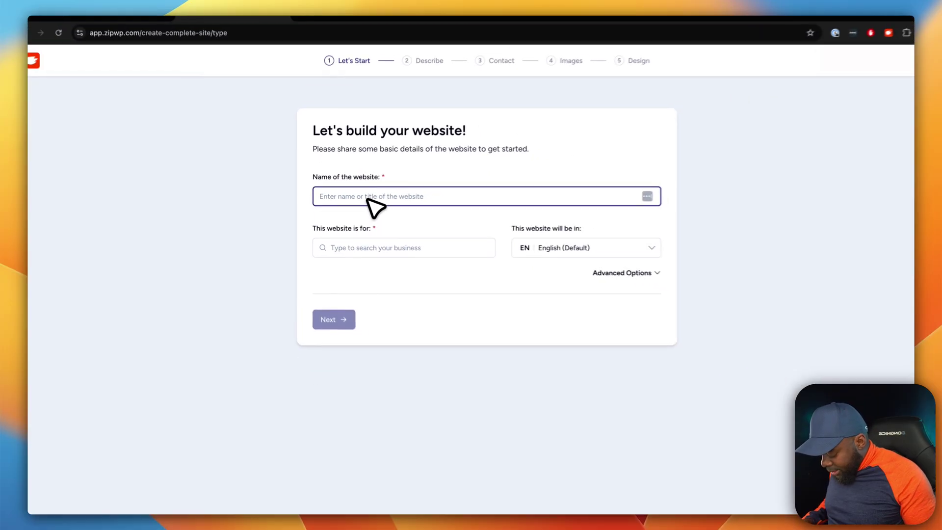
type("Mak")
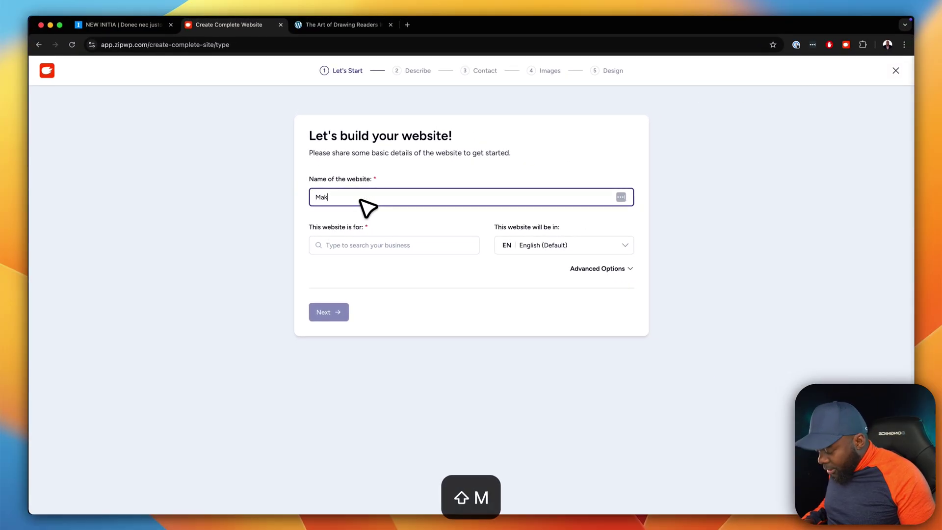
type(" D")
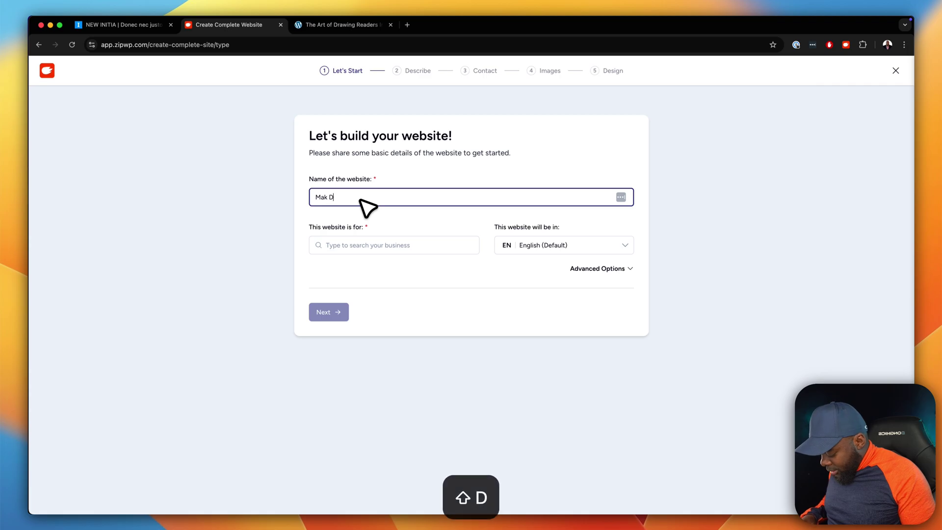
type("octors")
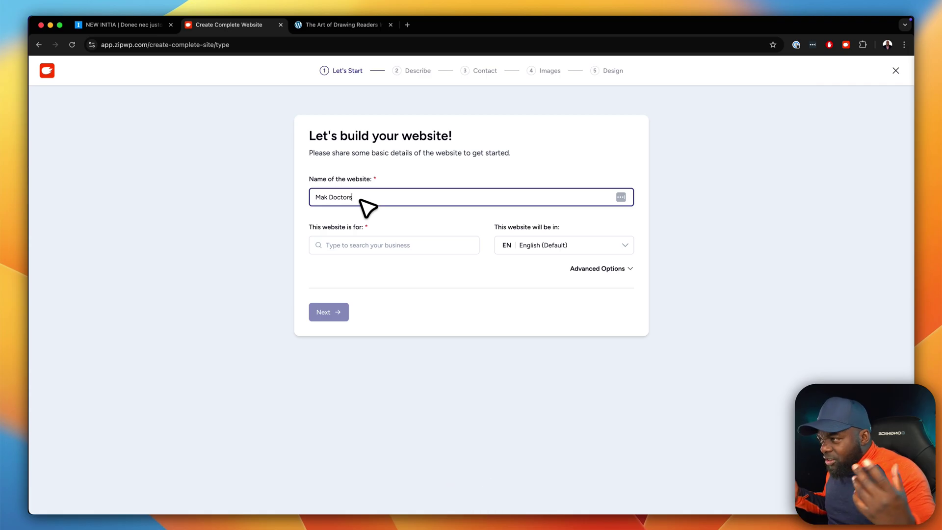
- Search business types for 'doctor' and set the site's type to Family Doctor
left_click(372, 246)
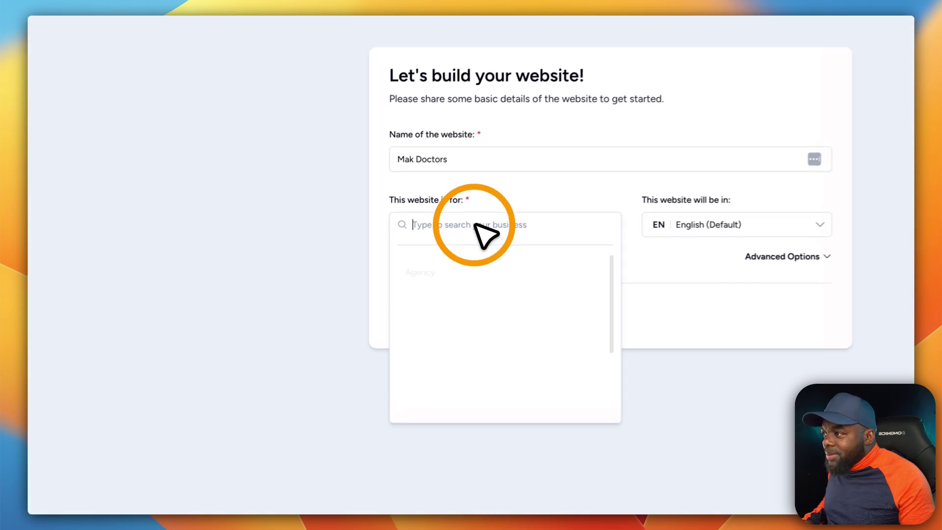
type("d")
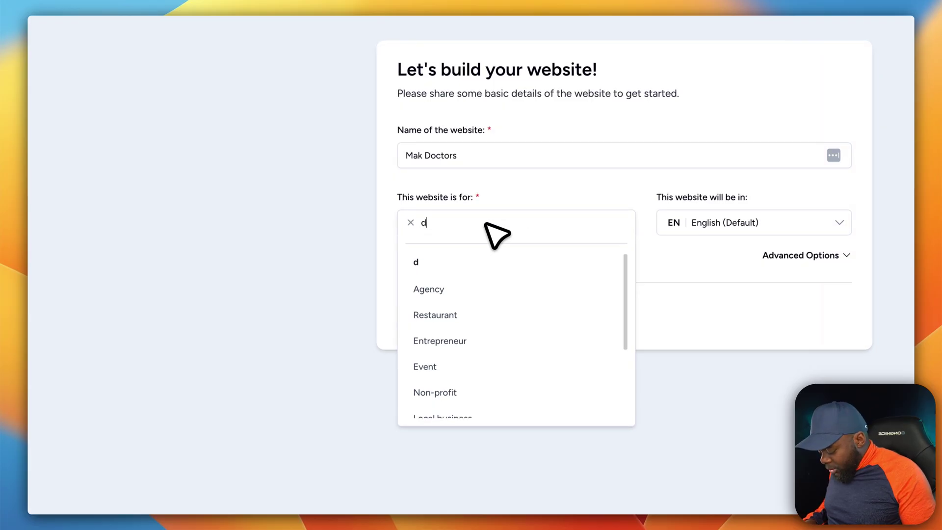
type("octor")
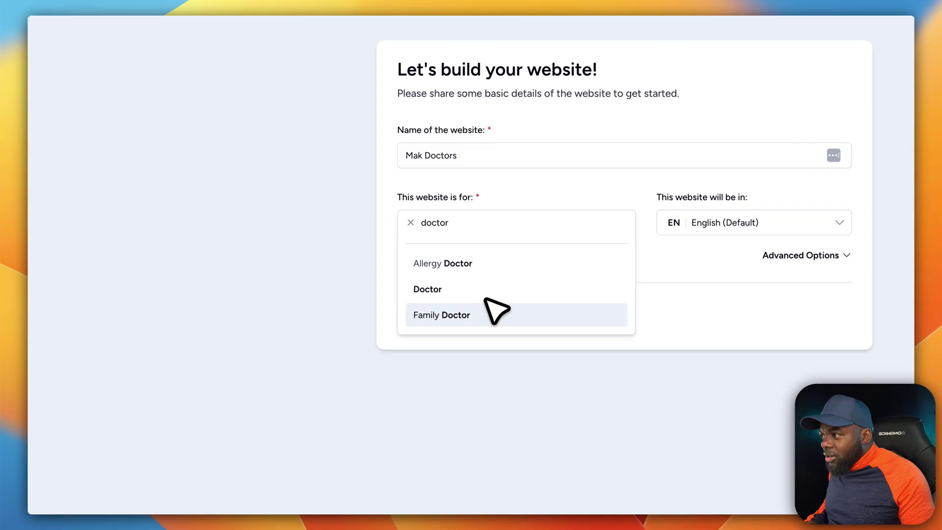
left_click(479, 318)
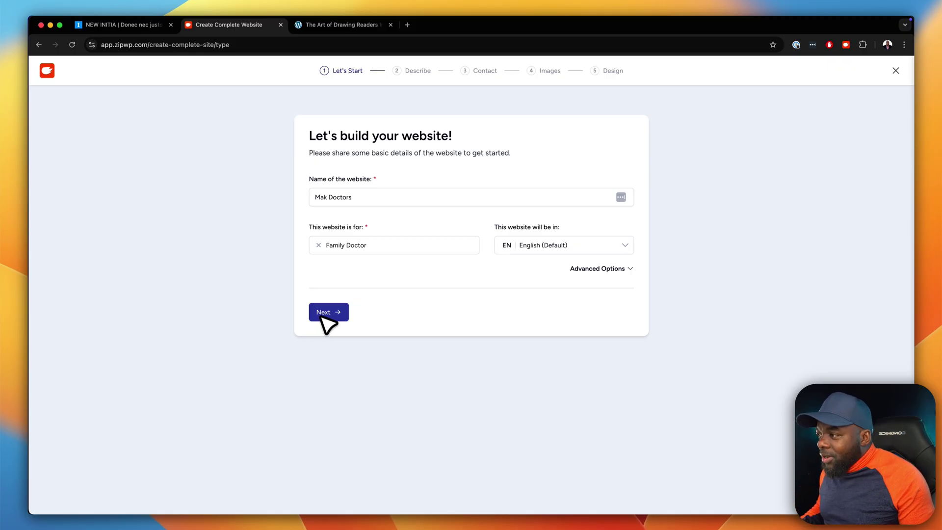
- Paste a London family practice description and have AI rewrite it into a 571-character summary
left_click(323, 313)
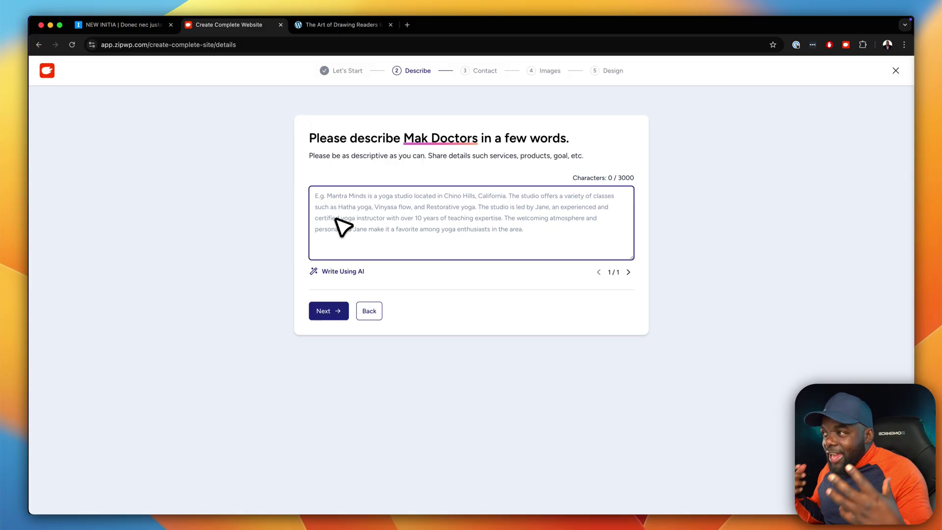
type("we are london design agency that designs websites for doctors")
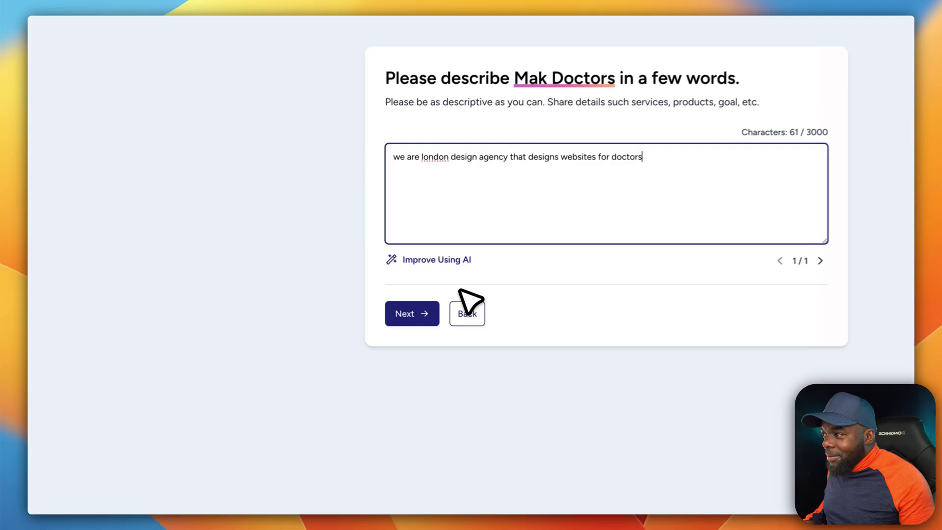
left_click(461, 260)
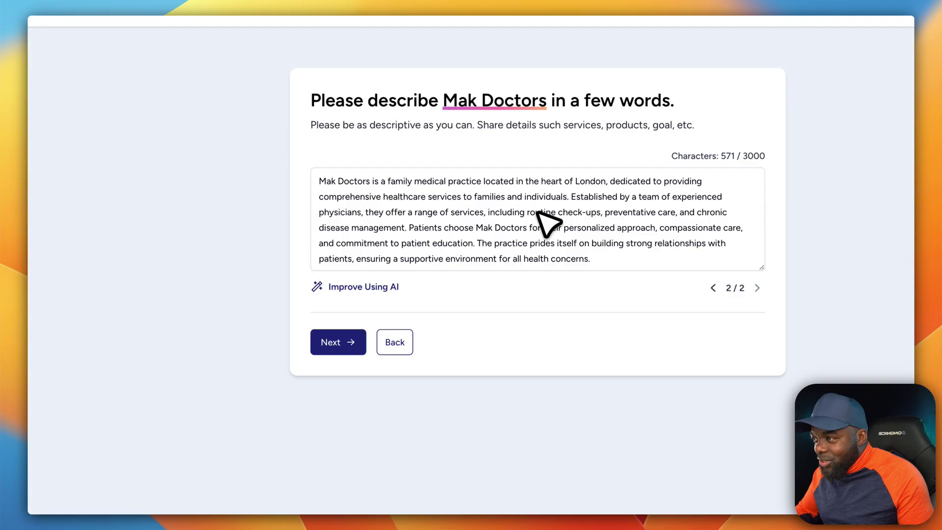
left_click(571, 197)
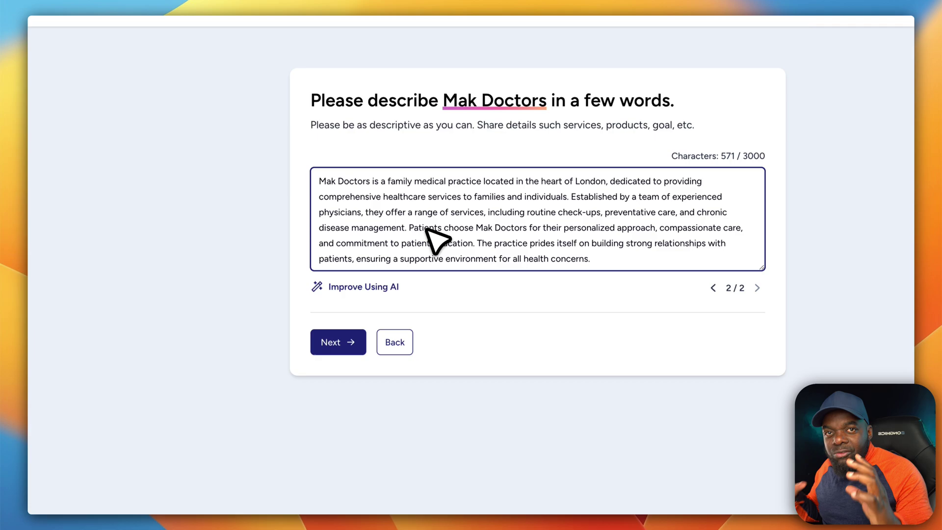
- Skip the contact details, glance at the image upload option, and return to healthcare search results
left_click(327, 341)
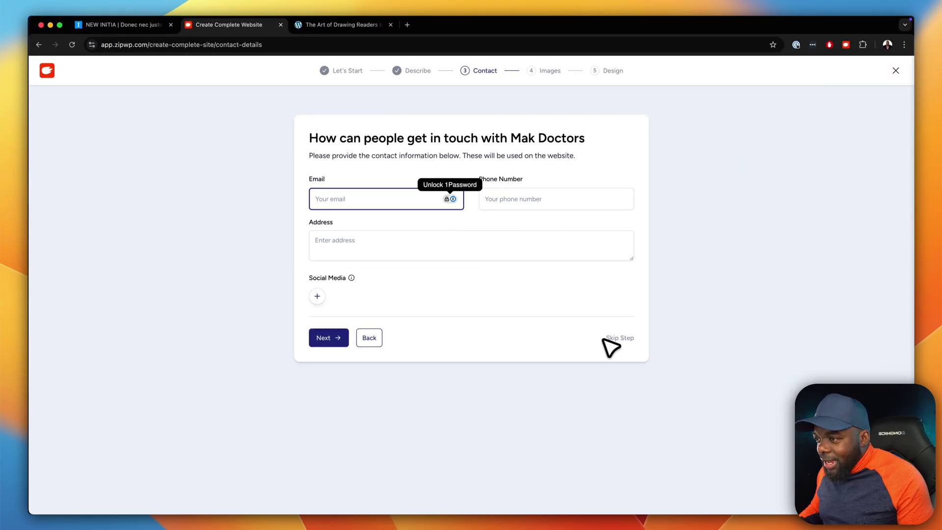
left_click(632, 339)
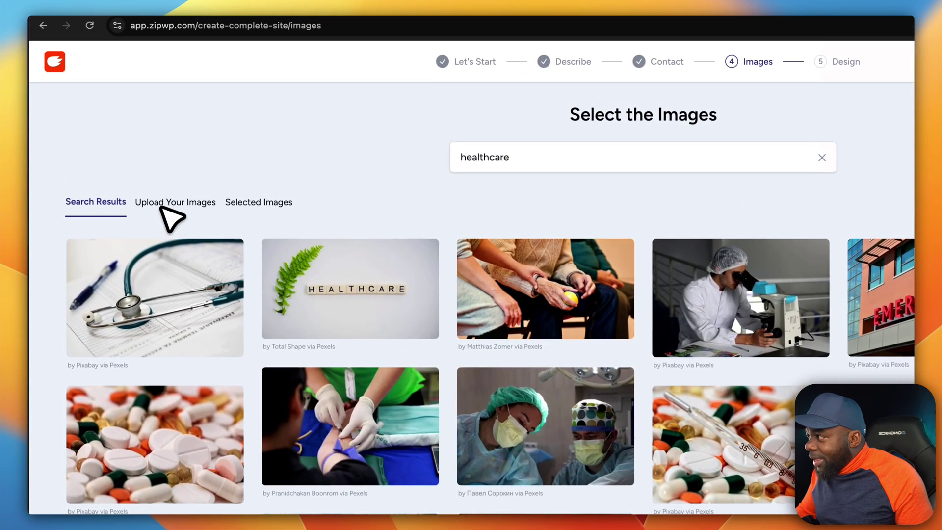
left_click(161, 201)
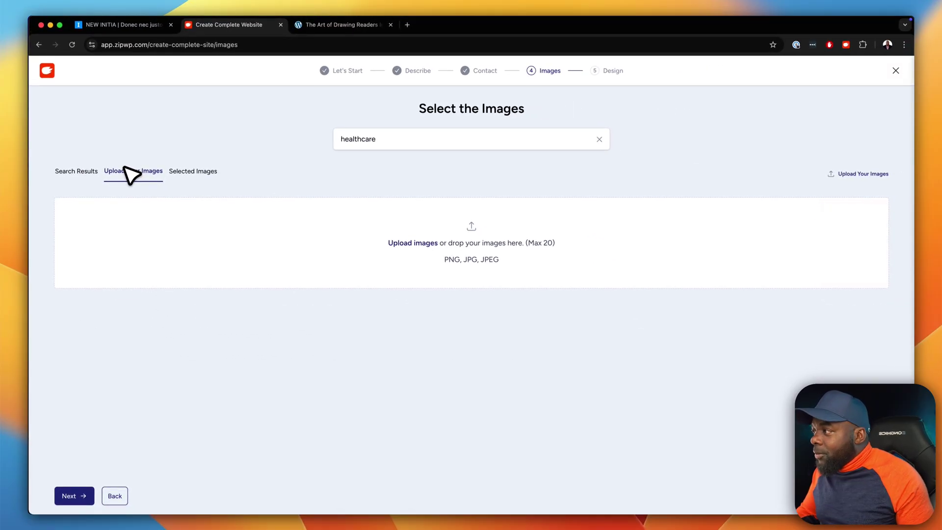
left_click(93, 172)
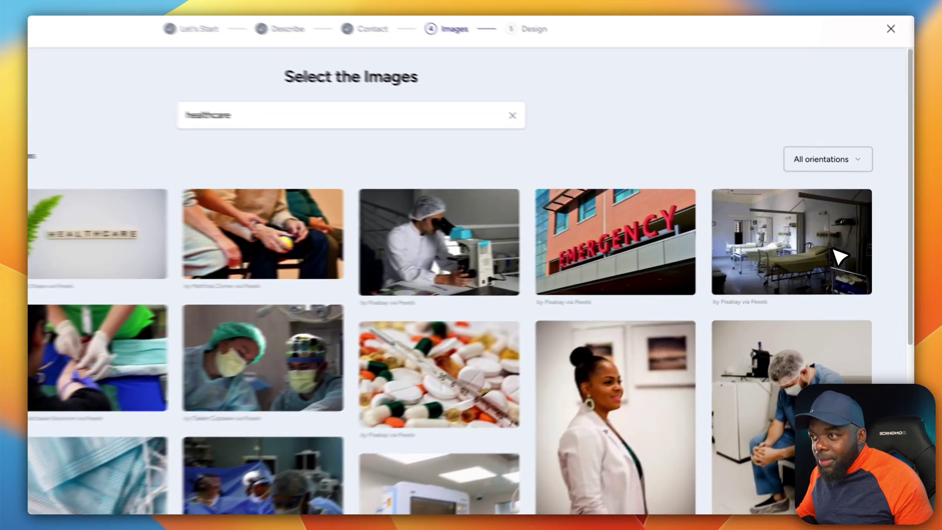
- Select the hospital-bed, blood-draw and dental chair photos from the healthcare results
left_click(850, 247)
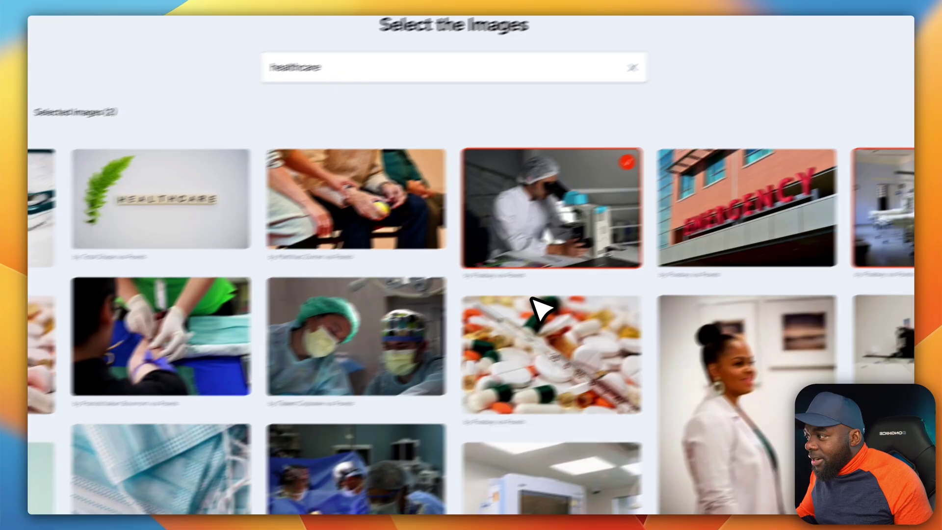
scroll(542, 312, "down", 3)
left_click(36, 389)
scroll(306, 253, "down", 5)
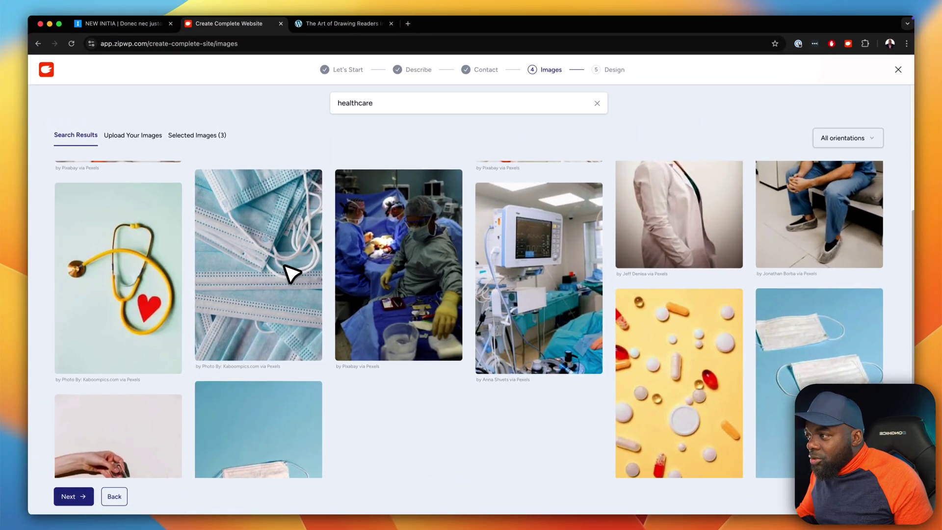
scroll(292, 274, "down", 5)
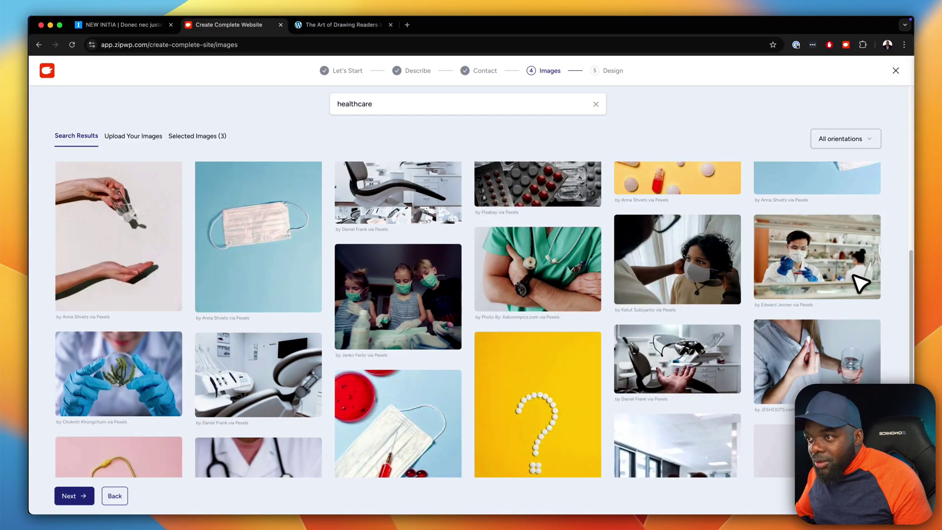
left_click(703, 361)
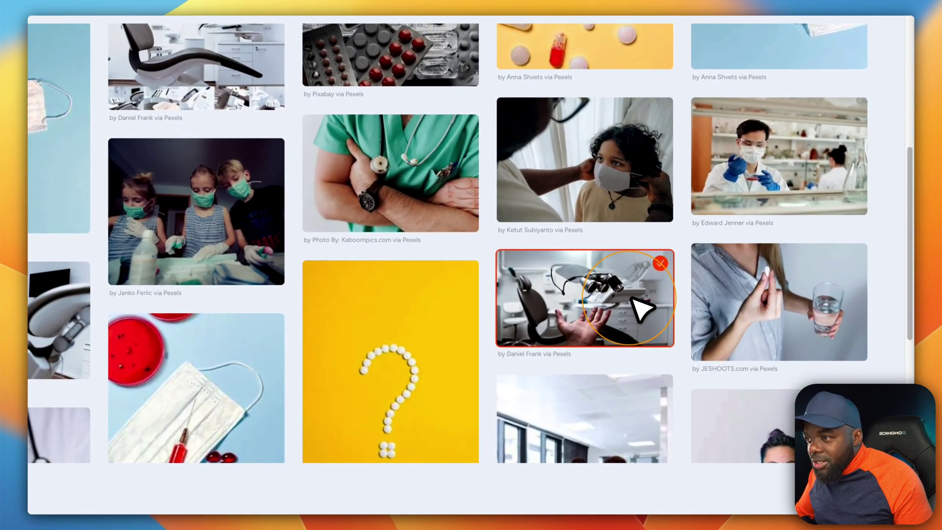
scroll(704, 363, "down", 3)
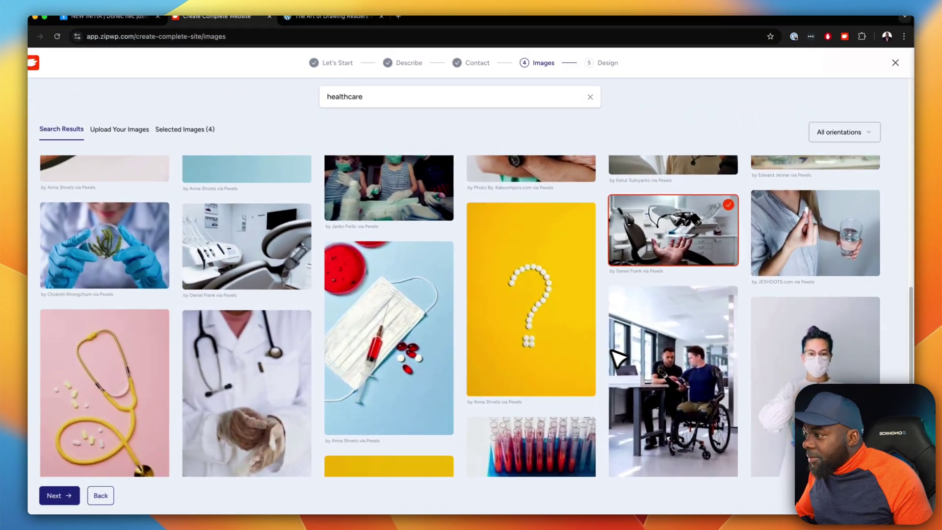
scroll(689, 344, "down", 3)
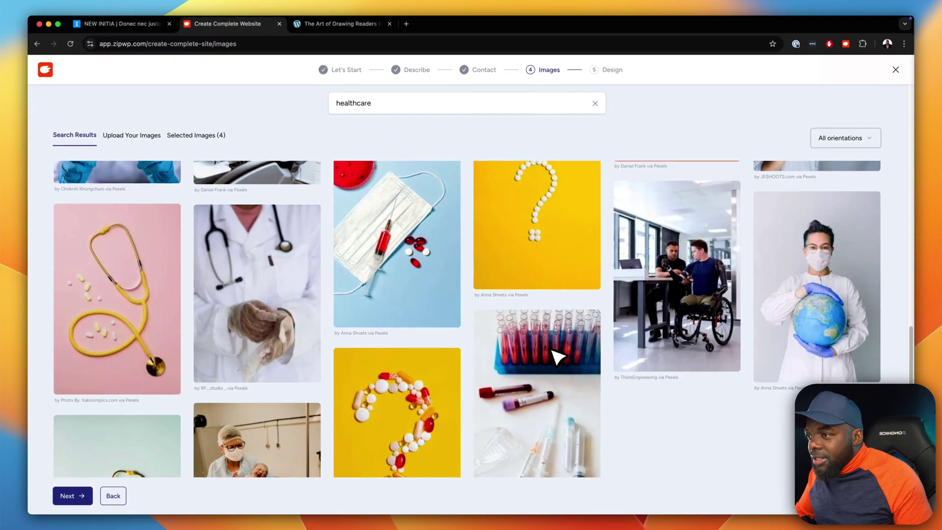
scroll(354, 390, "down", 10)
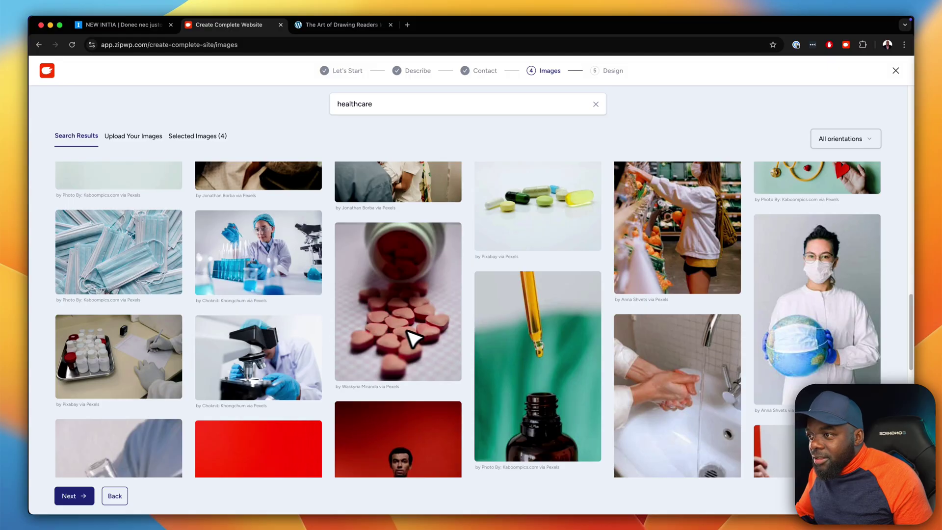
scroll(414, 337, "down", 6)
scroll(488, 354, "down", 2)
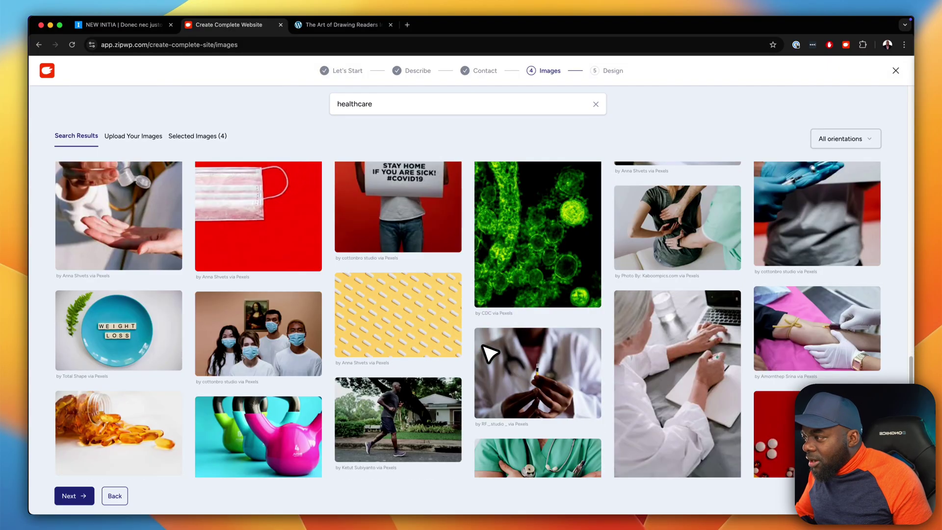
- Add the masked-people, pink kettlebell and standing-group photos, bringing the selection to 8 images
left_click(297, 342)
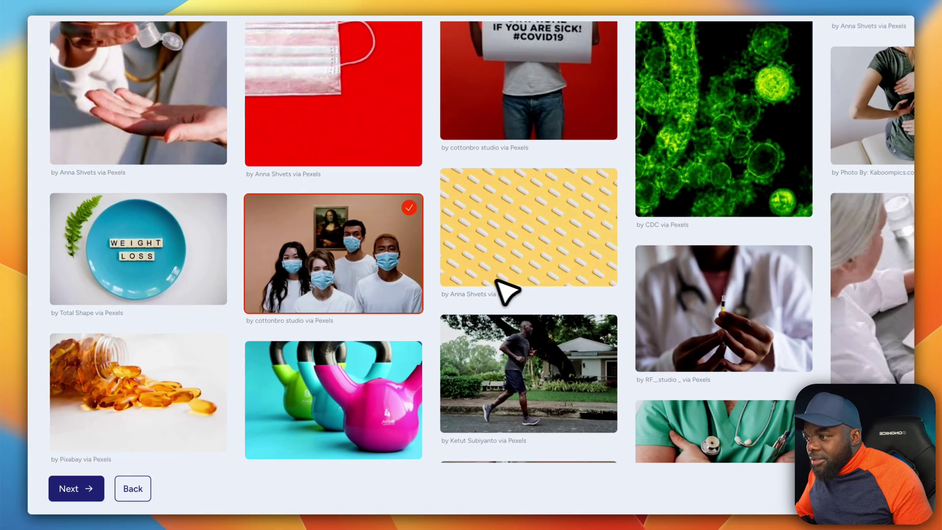
scroll(506, 291, "down", 2)
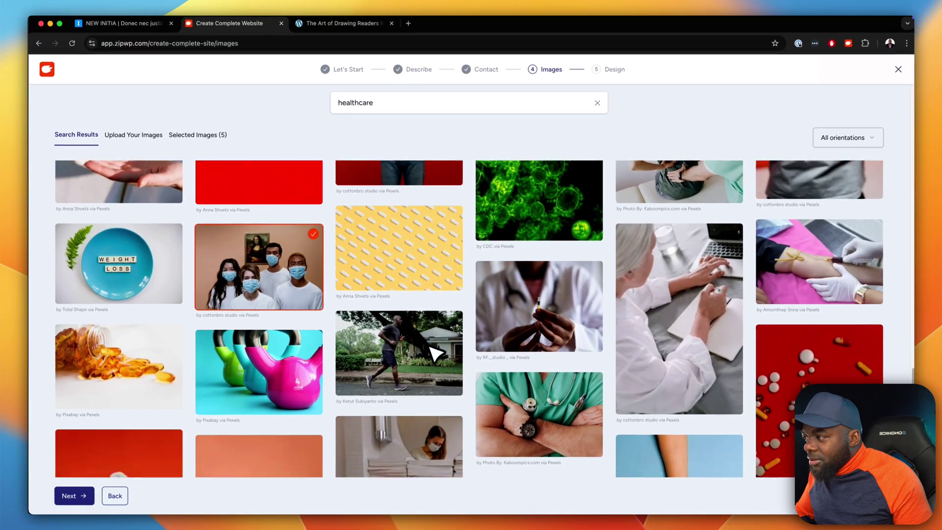
scroll(434, 352, "down", 2)
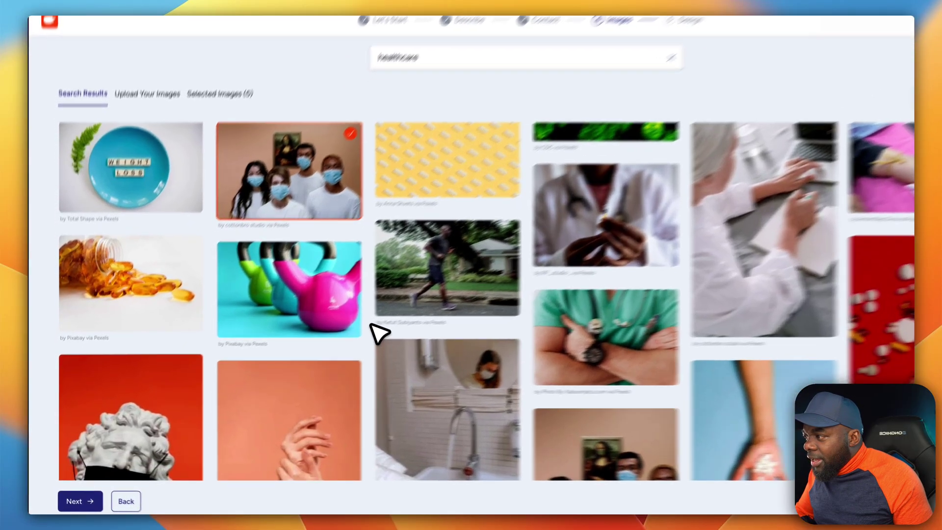
left_click(304, 339)
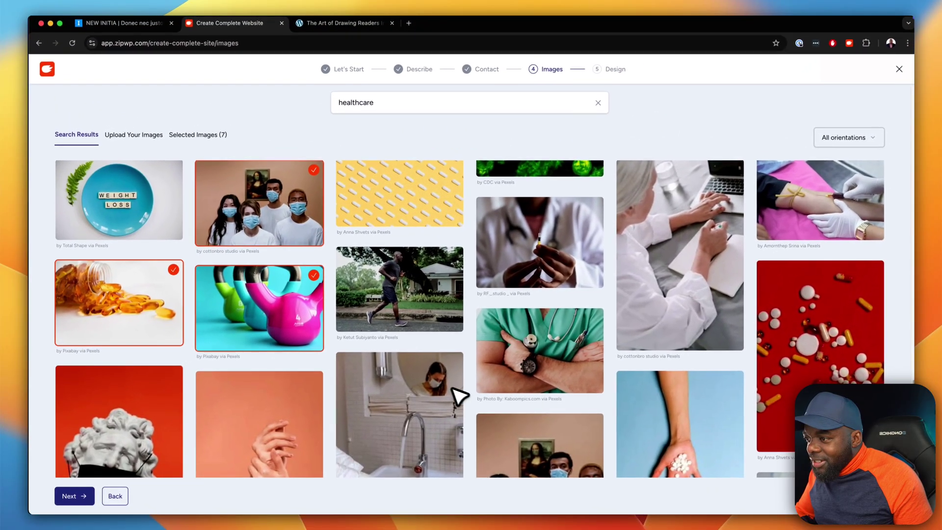
scroll(490, 403, "down", 3)
scroll(520, 417, "down", 10)
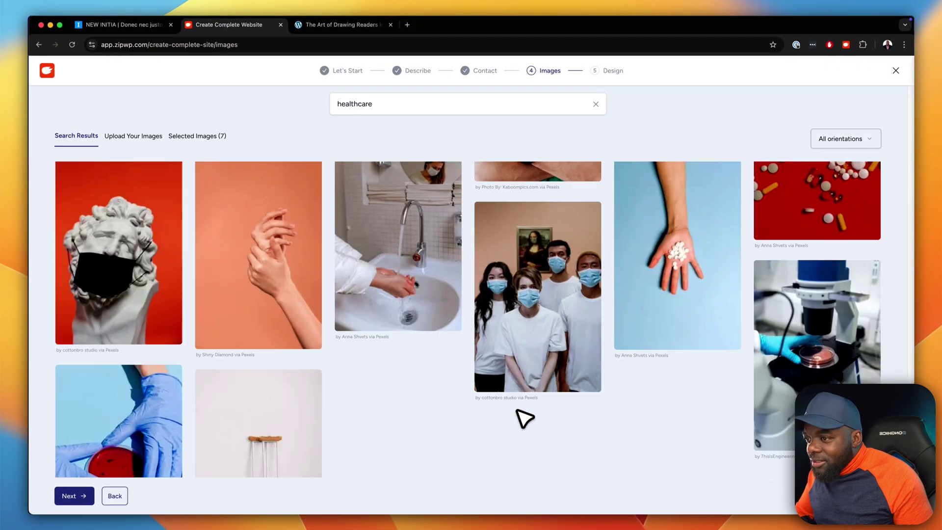
scroll(525, 418, "down", 3)
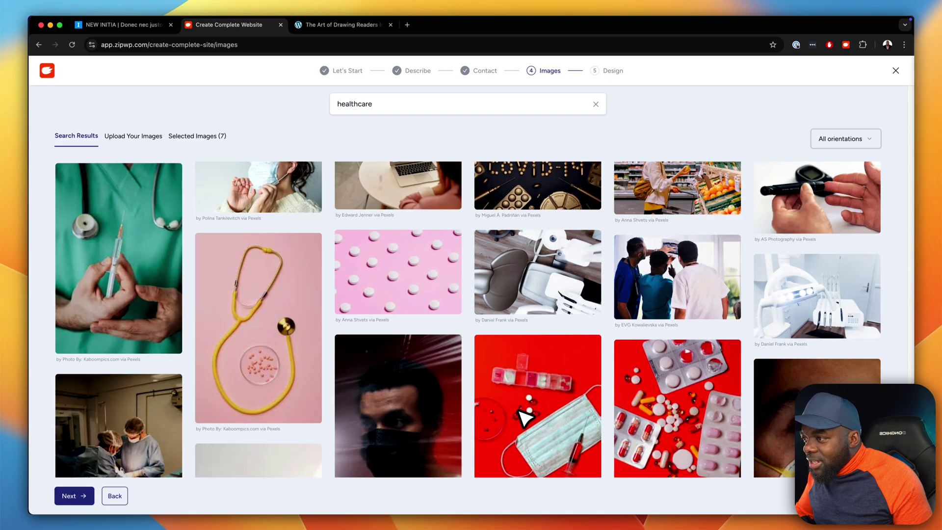
scroll(525, 418, "down", 2)
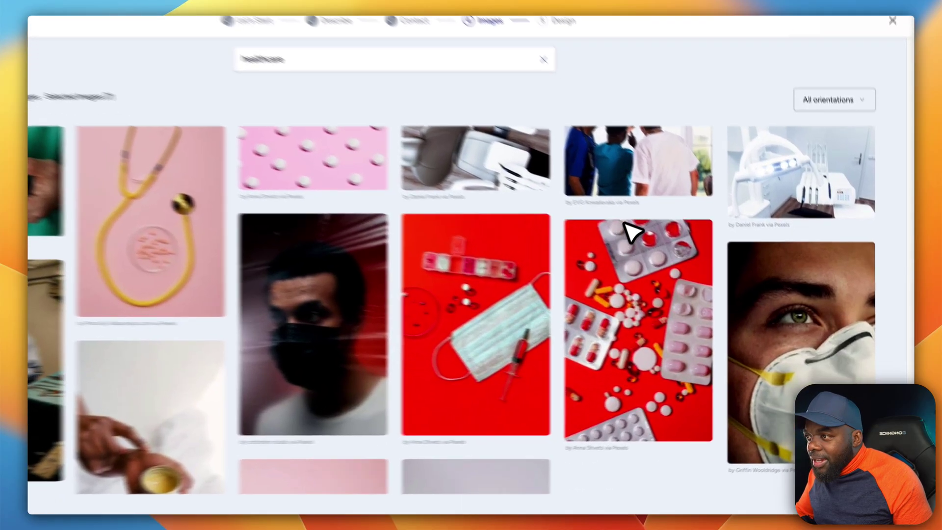
left_click(676, 208)
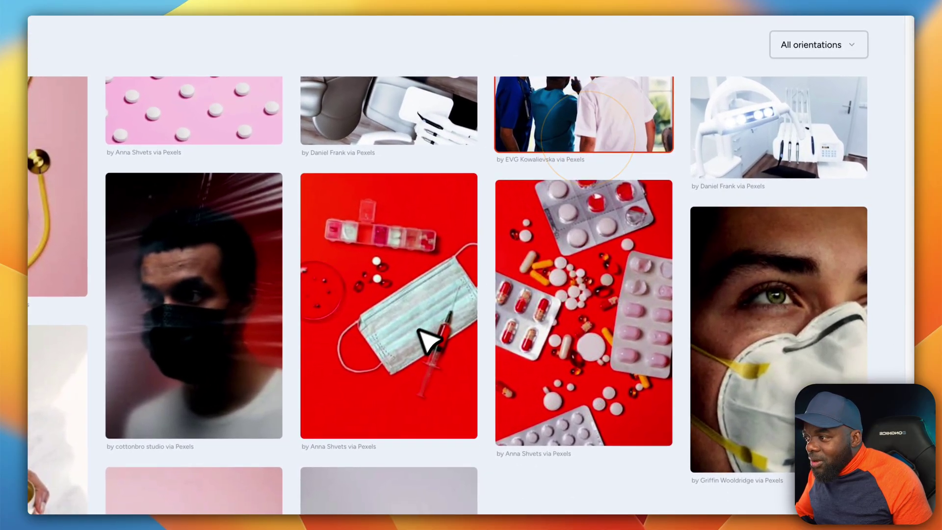
scroll(569, 358, "down", 5)
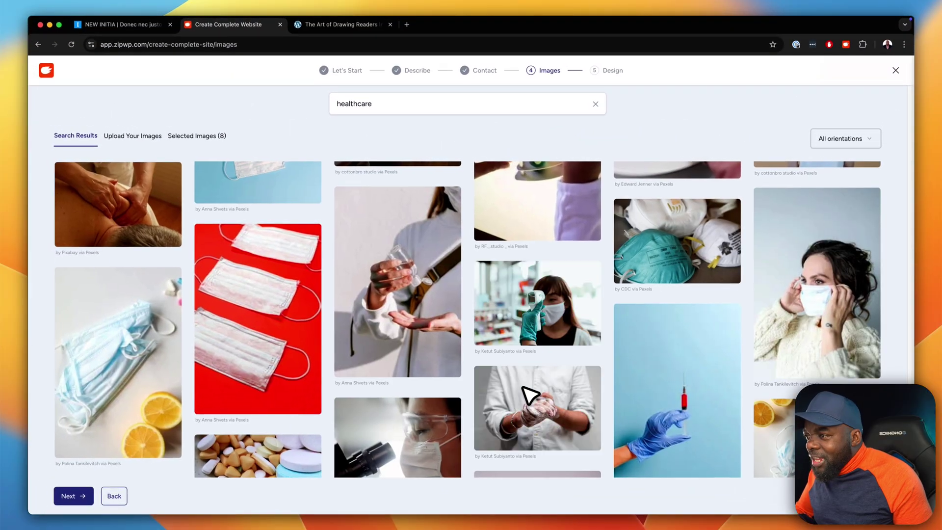
scroll(530, 395, "down", 15)
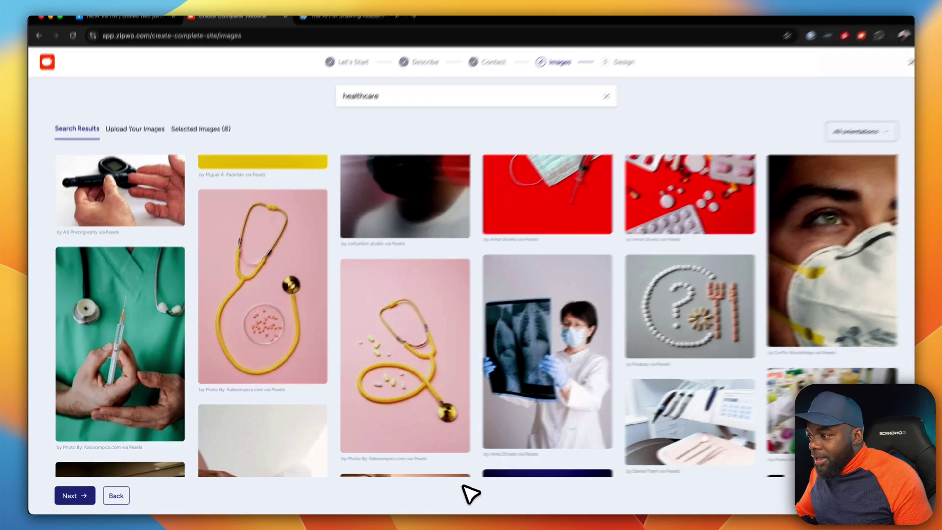
left_click(464, 488)
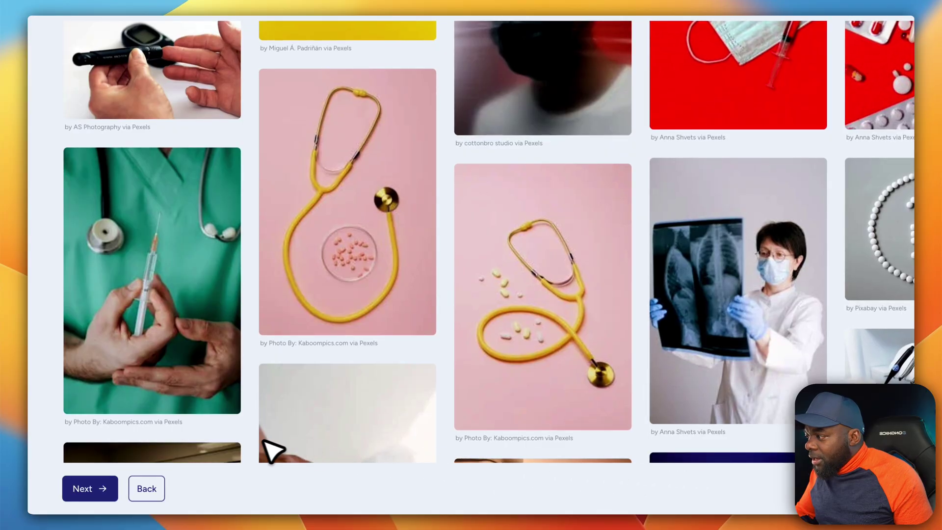
- Confirm the 8 chosen images and wait for the medical/family doctor design previews to generate
left_click(99, 490)
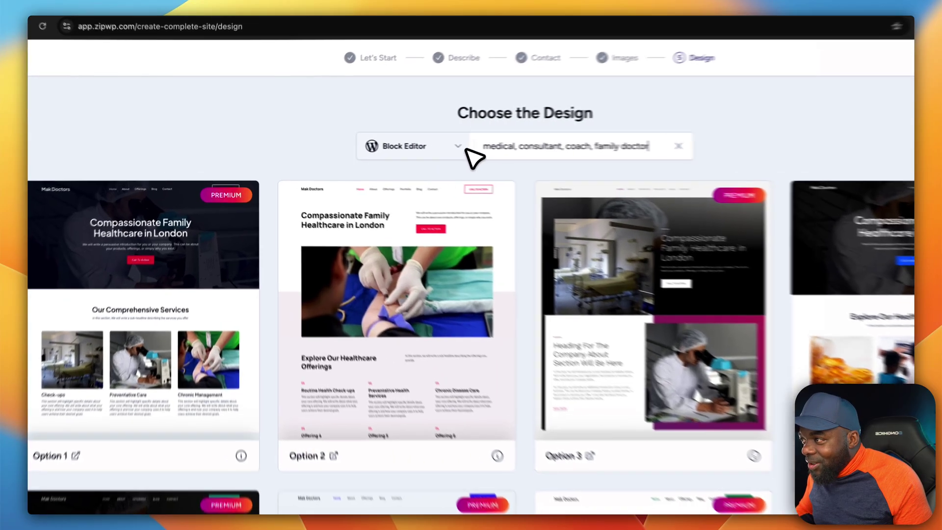
- Switch the page builder from Block Editor to Elementor (Beta) and browse Options 5–8
left_click(421, 144)
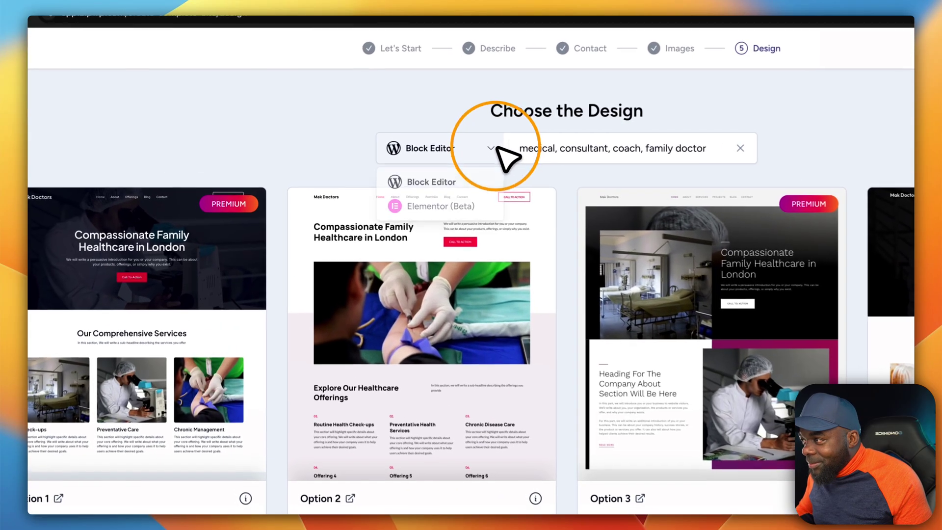
left_click(481, 208)
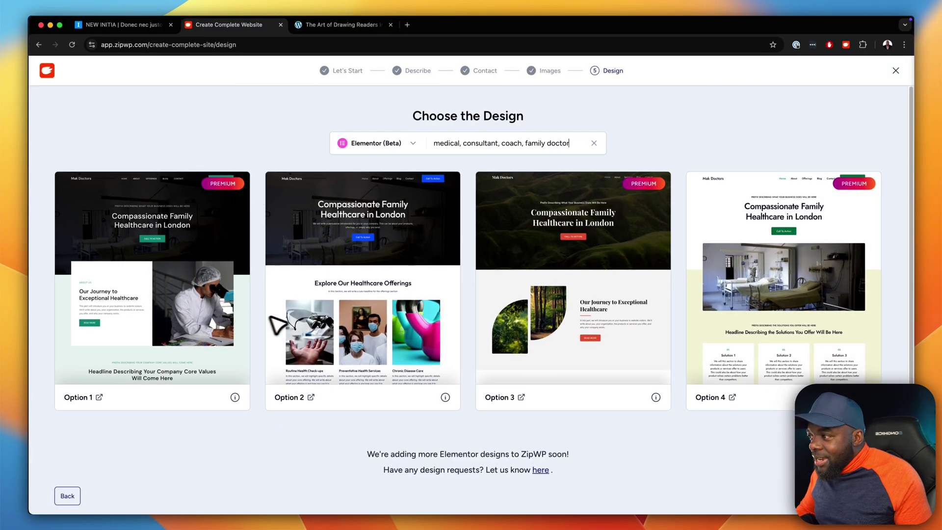
scroll(606, 275, "down", 5)
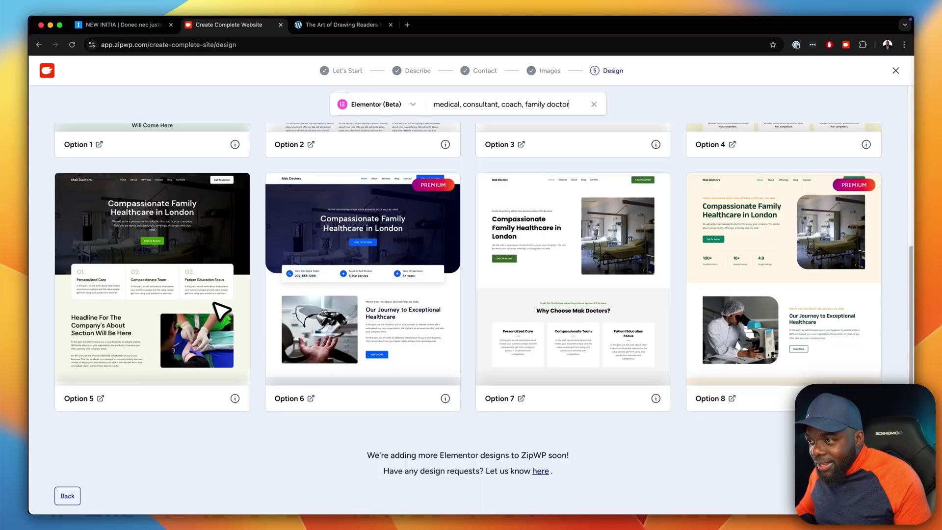
scroll(169, 339, "down", 10)
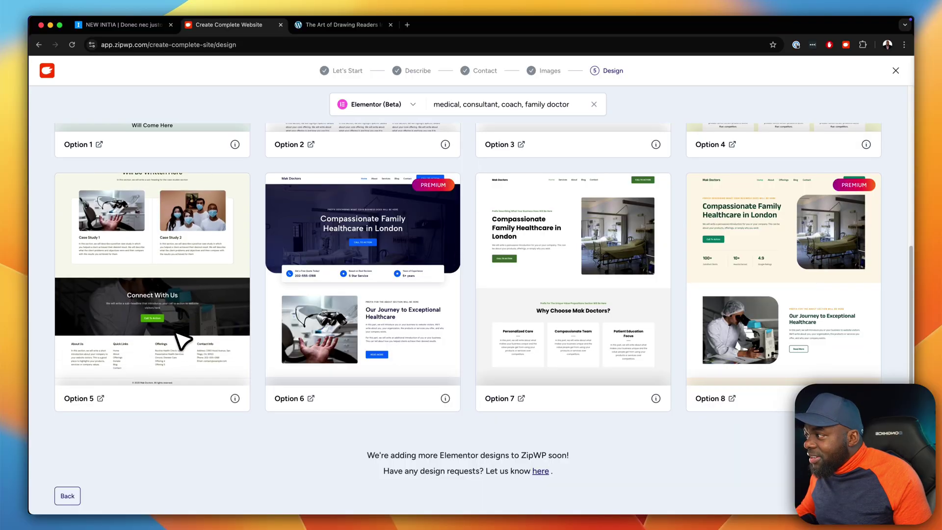
left_click(218, 435)
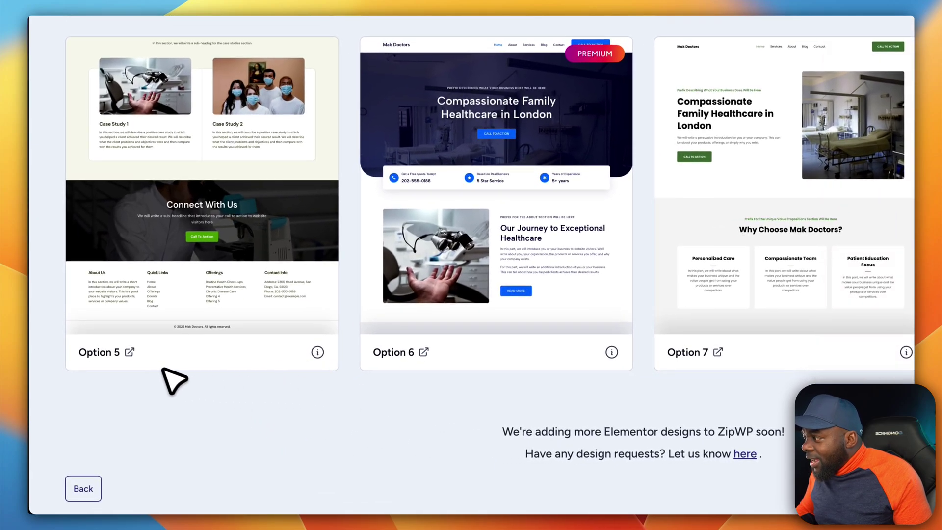
scroll(140, 361, "up", 10)
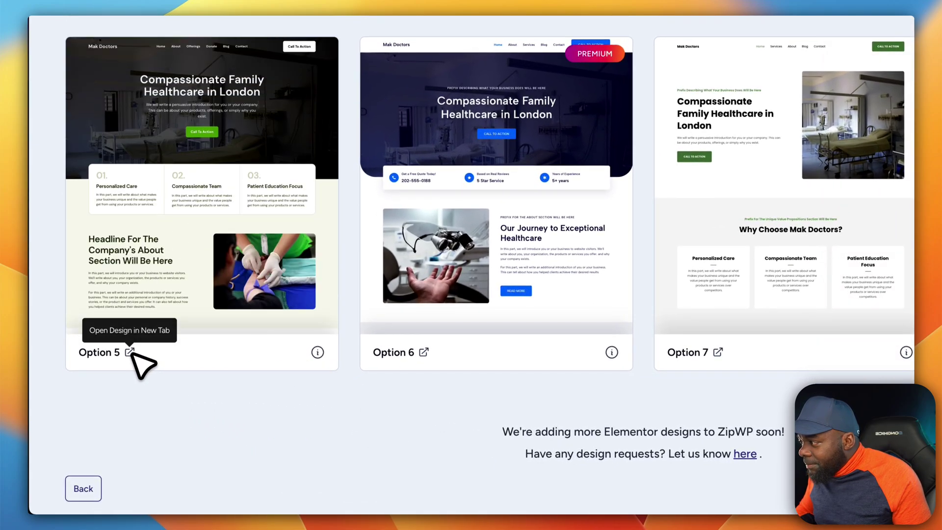
left_click(130, 353)
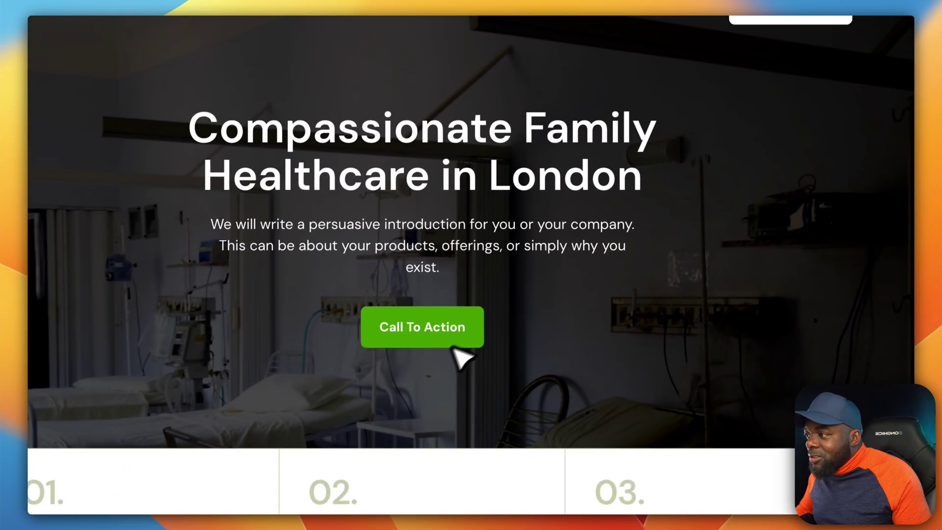
left_click(459, 437)
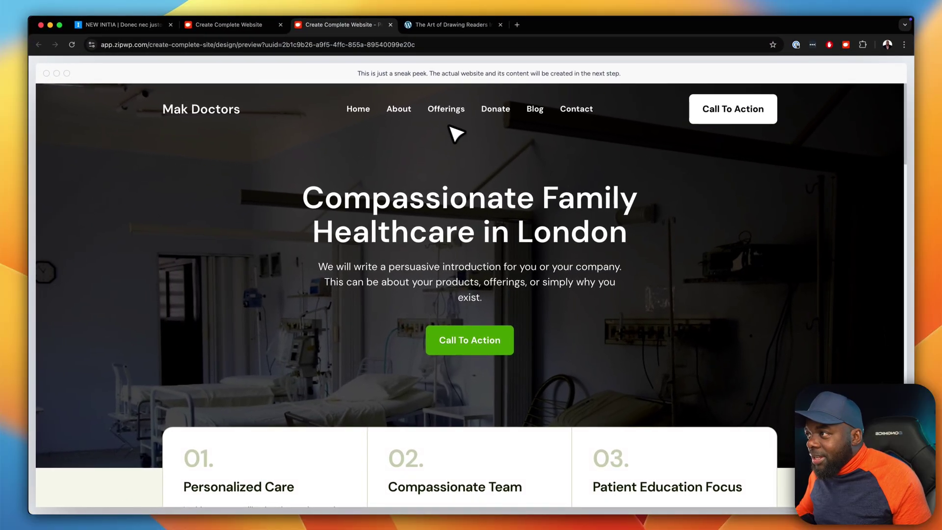
scroll(504, 267, "down", 5)
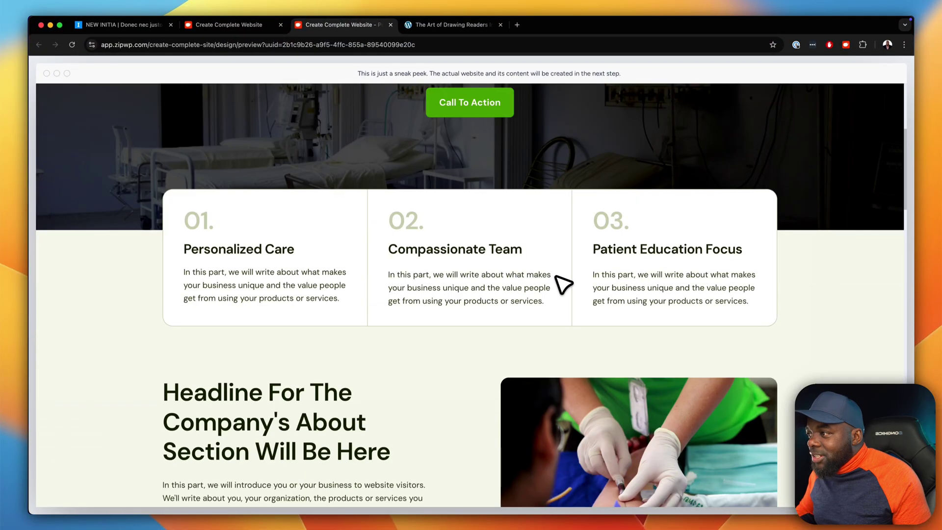
scroll(508, 288, "down", 1)
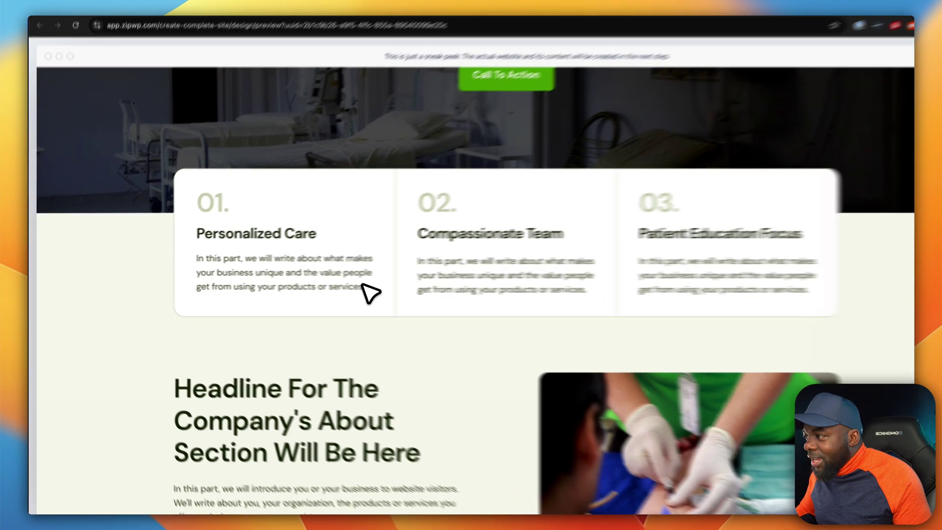
left_click_drag(341, 288, 227, 255)
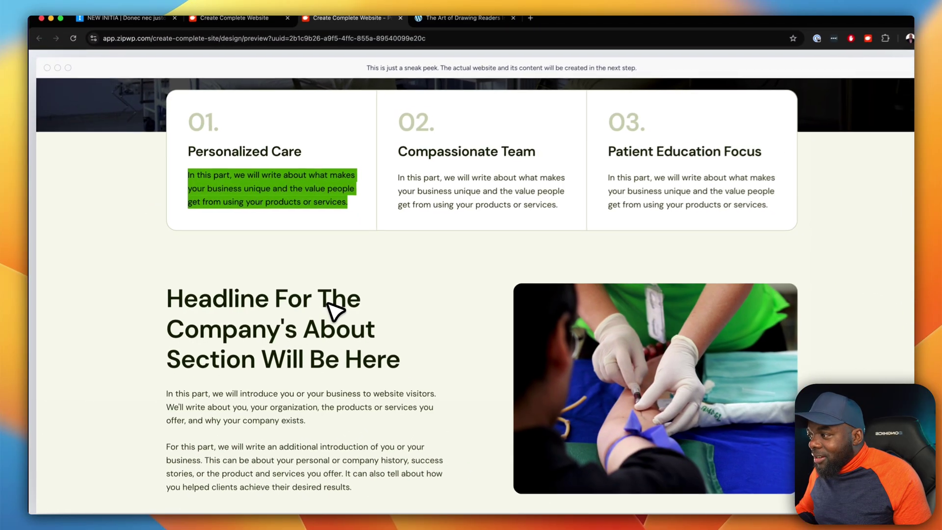
scroll(447, 432, "down", 5)
scroll(329, 304, "down", 8)
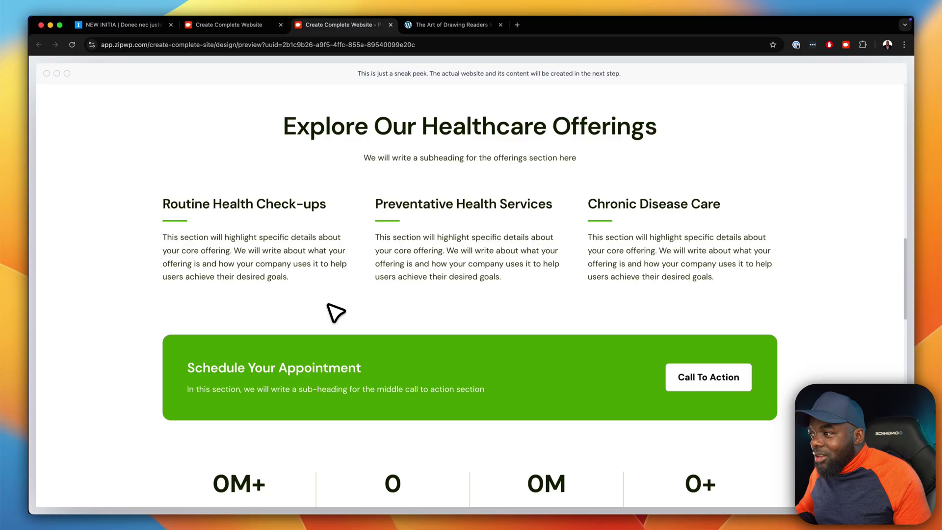
scroll(467, 318, "down", 5)
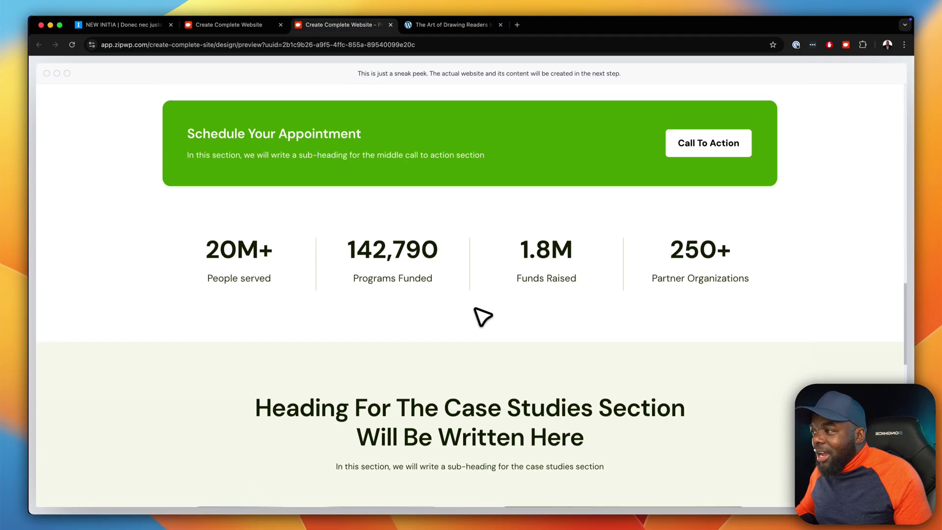
scroll(814, 263, "down", 6)
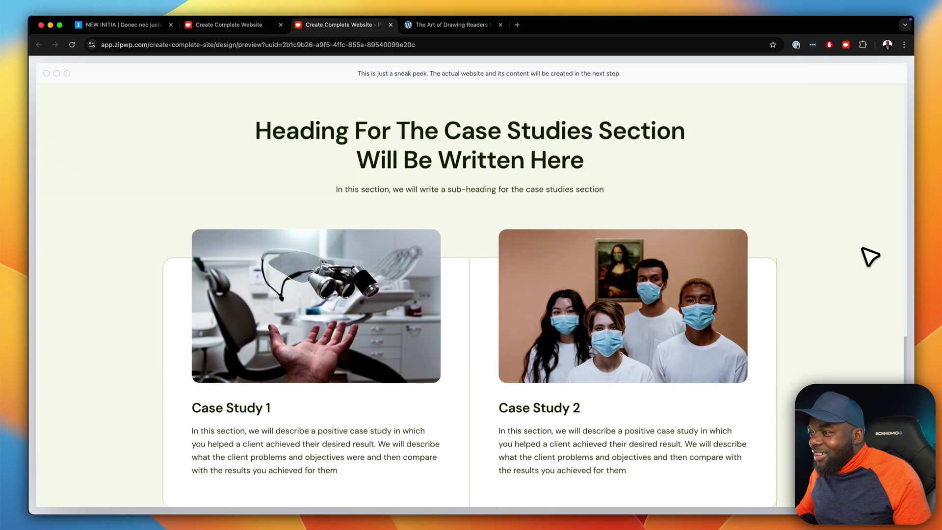
scroll(740, 285, "down", 7)
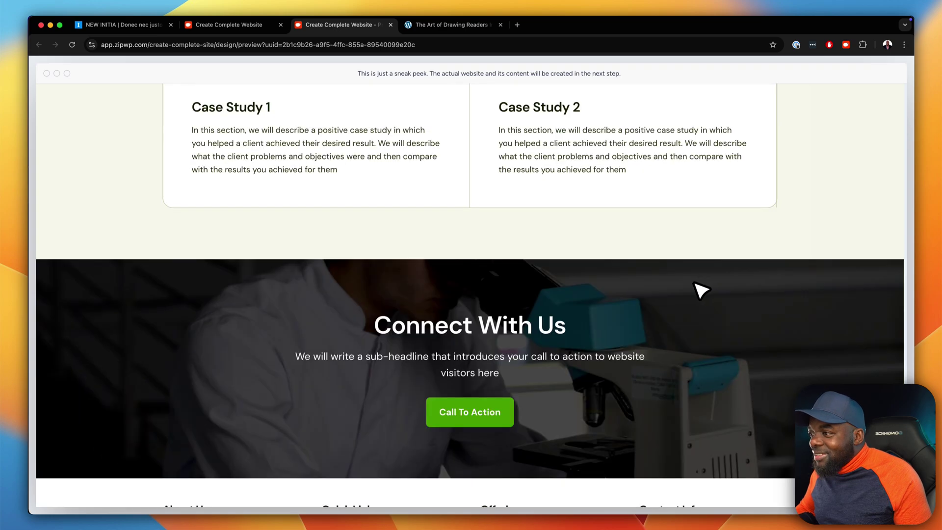
scroll(696, 292, "down", 1)
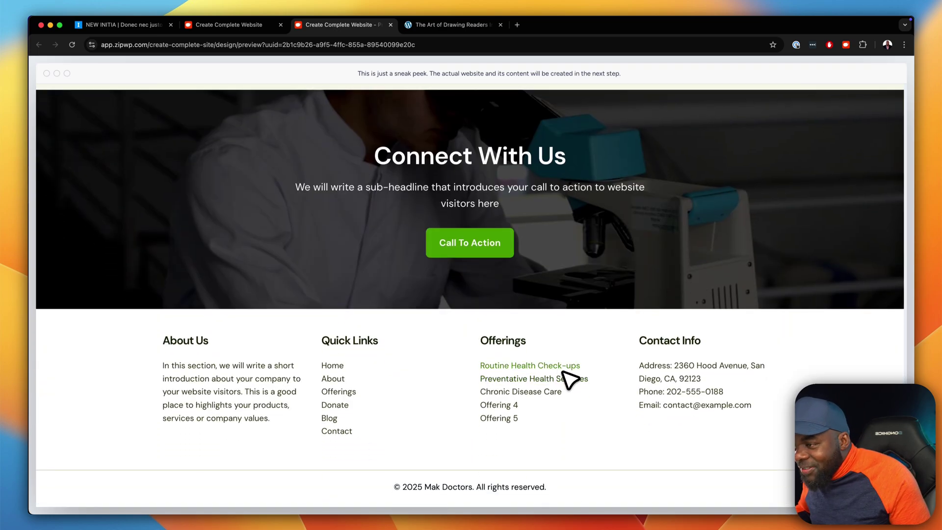
scroll(581, 376, "up", 15)
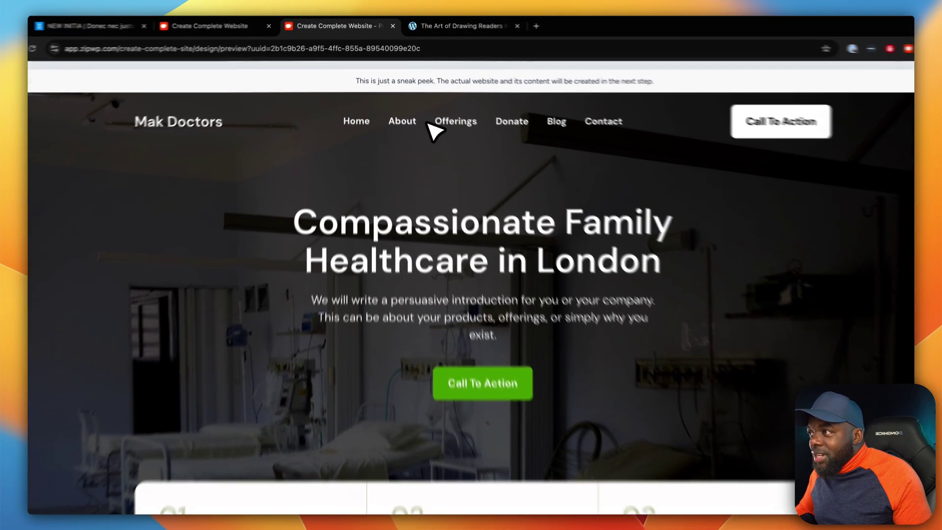
left_click(398, 110)
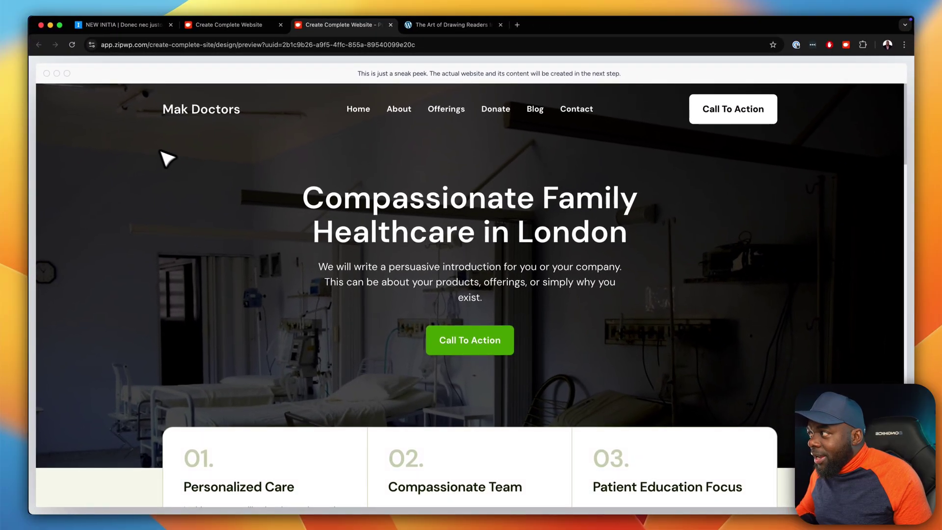
- Return to the design options and open Option 5, with DM Sans fonts and the Original palette
left_click(72, 72)
left_click(254, 25)
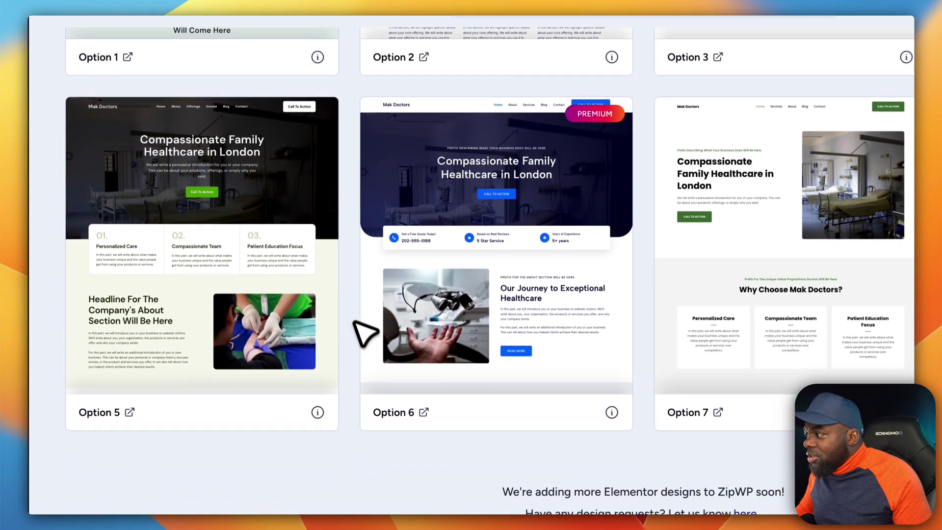
scroll(365, 334, "down", 2)
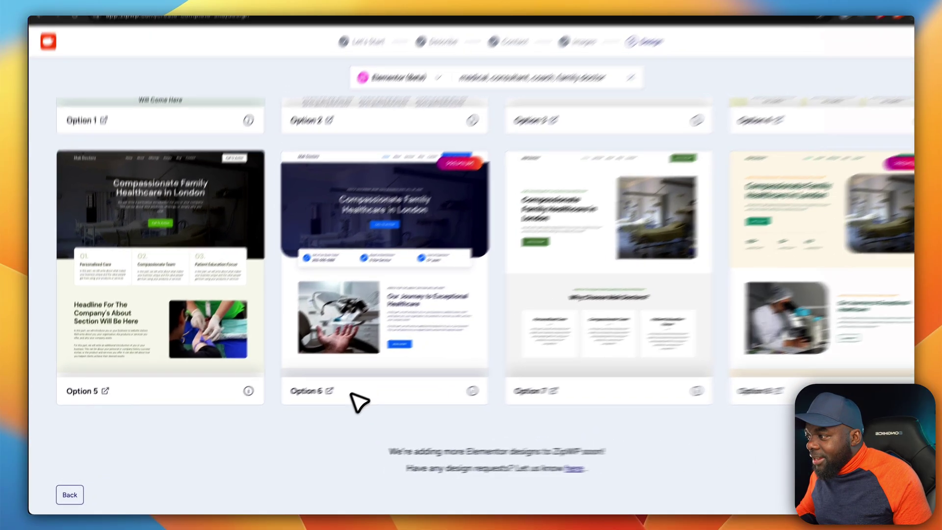
left_click(292, 453)
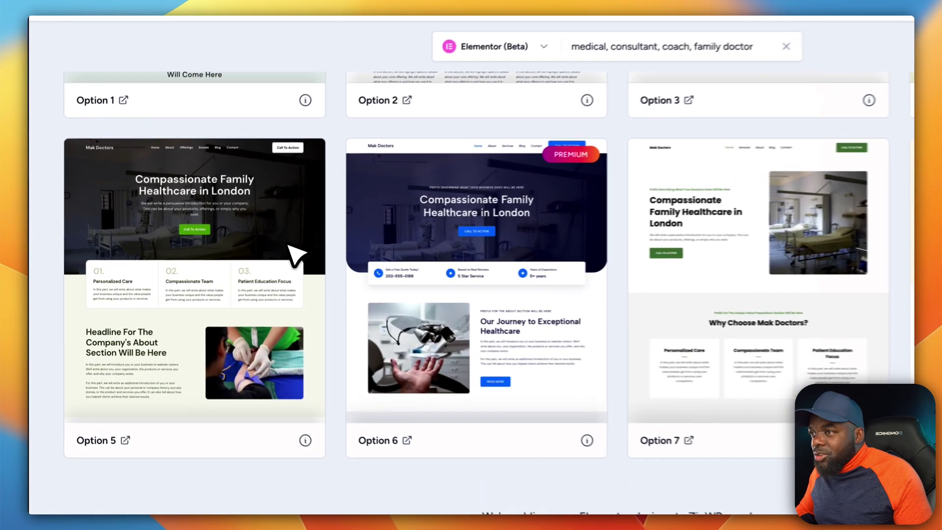
left_click(300, 237)
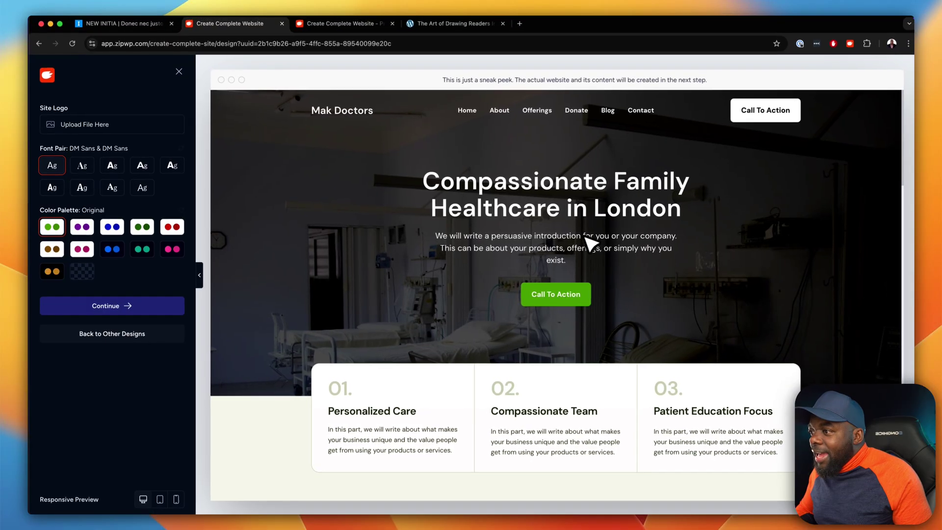
- Apply the blue Style 2 colour palette, then preview the dark Style 7 palette
left_click(111, 227)
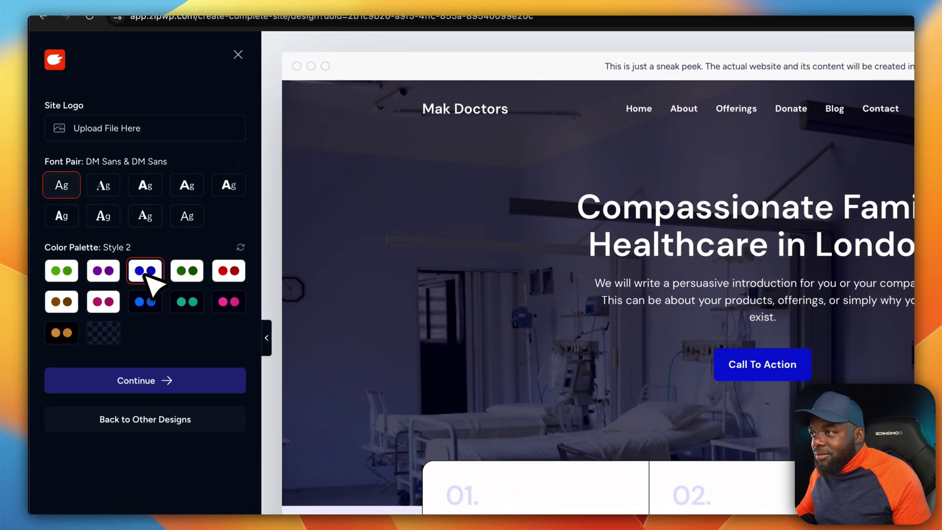
scroll(534, 259, "down", 10)
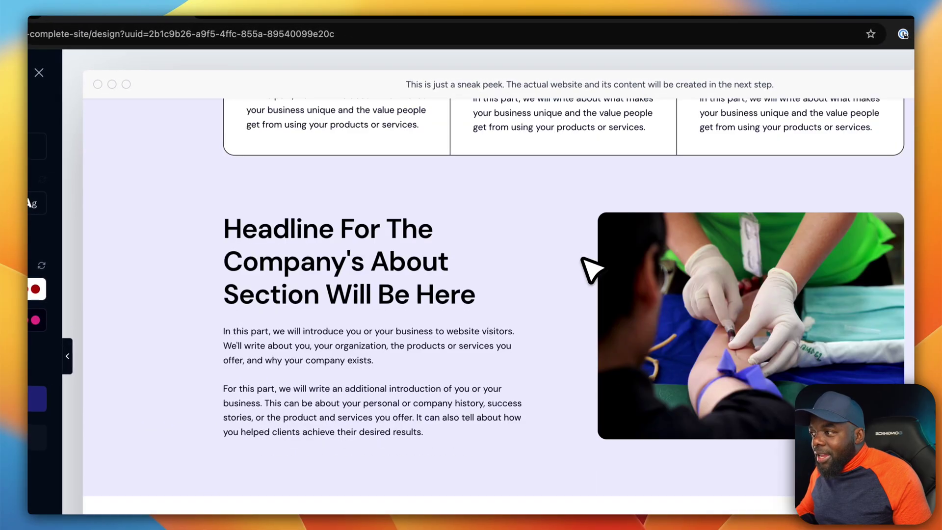
scroll(594, 270, "down", 5)
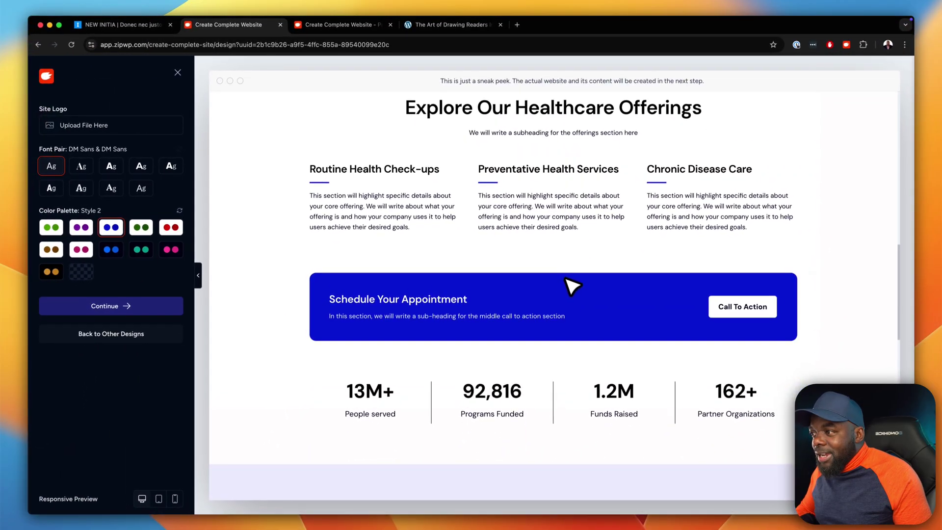
mouse_move(148, 248)
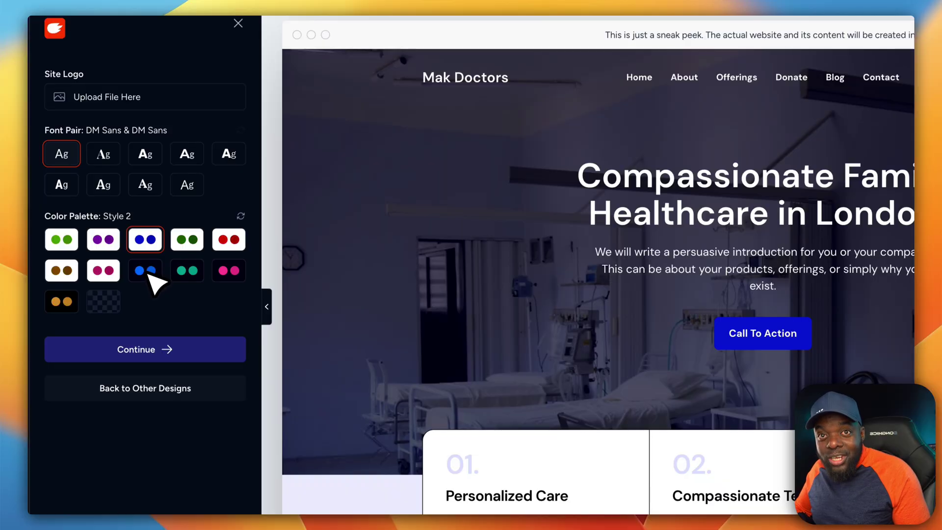
left_click(150, 275)
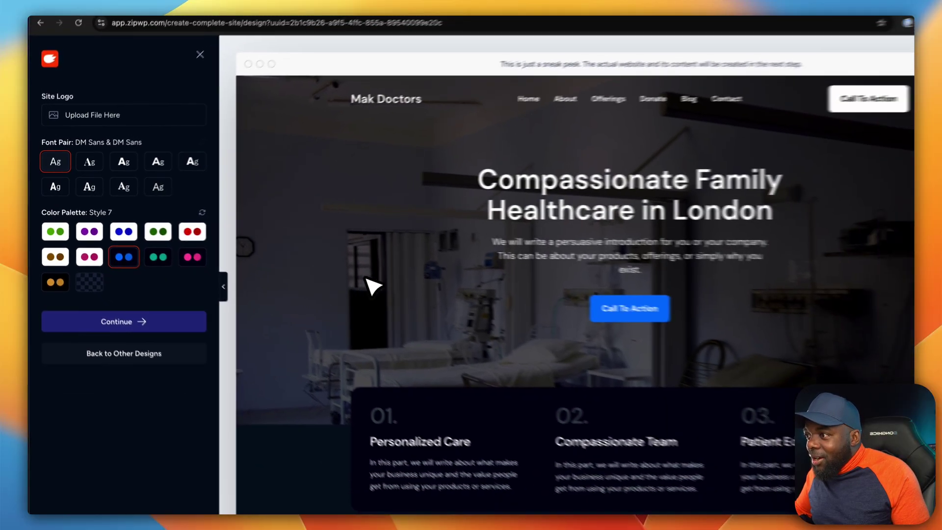
scroll(478, 309, "down", 5)
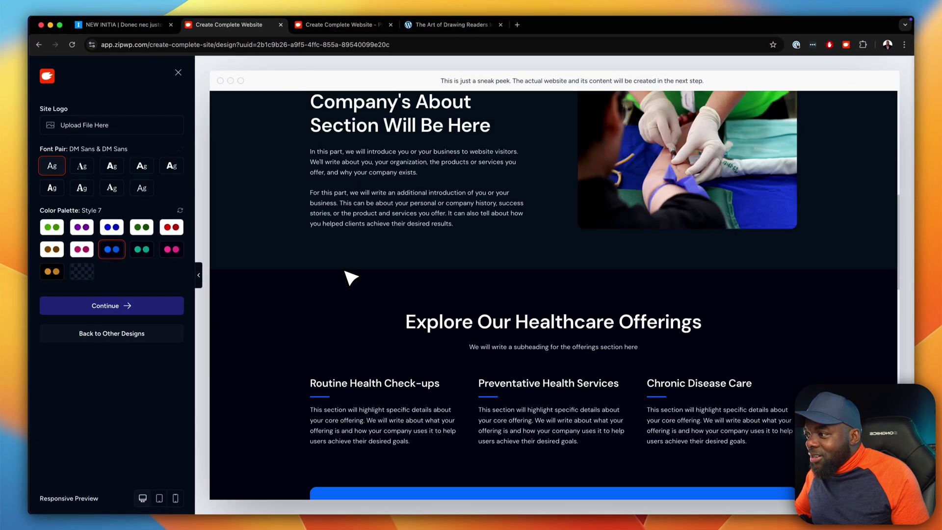
scroll(350, 277, "down", 15)
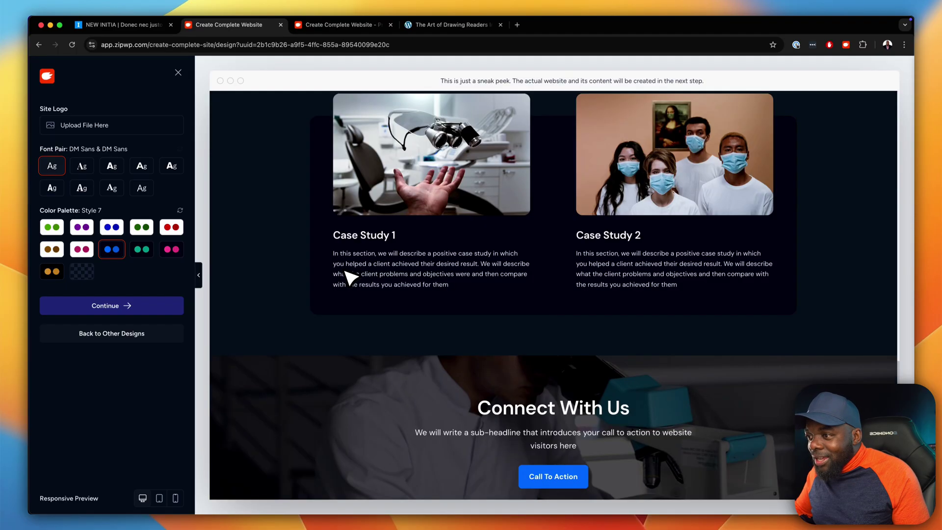
scroll(350, 277, "down", 4)
scroll(350, 278, "up", 20)
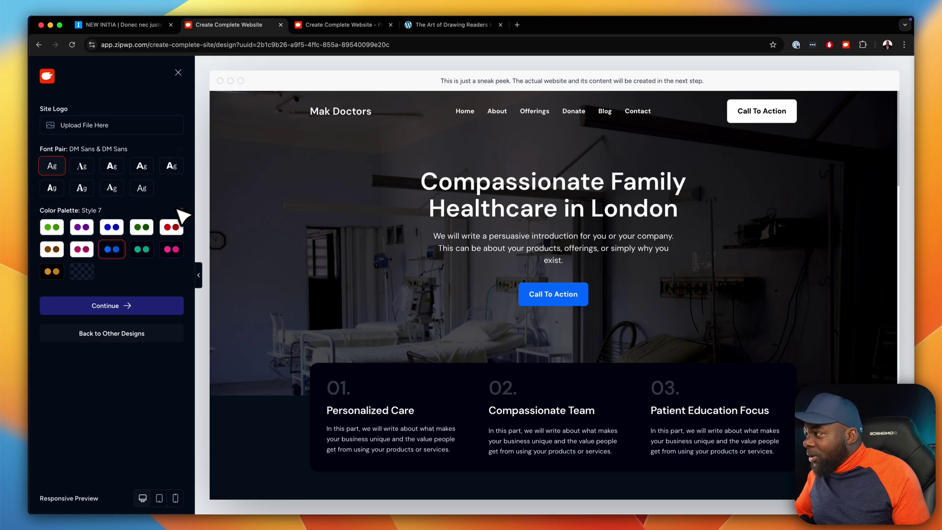
- Compare the teal Style 8 and pink Style 9 palettes, then return to blue Style 2
left_click(141, 250)
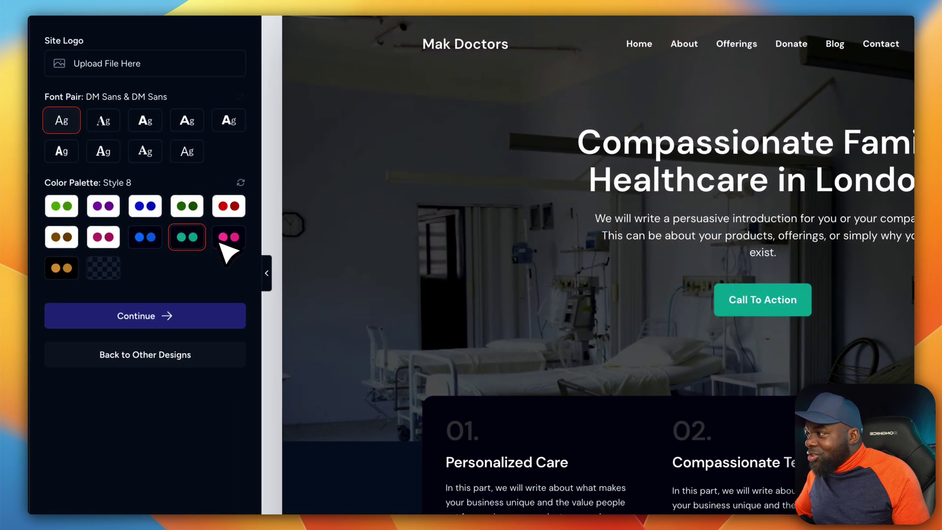
left_click(226, 237)
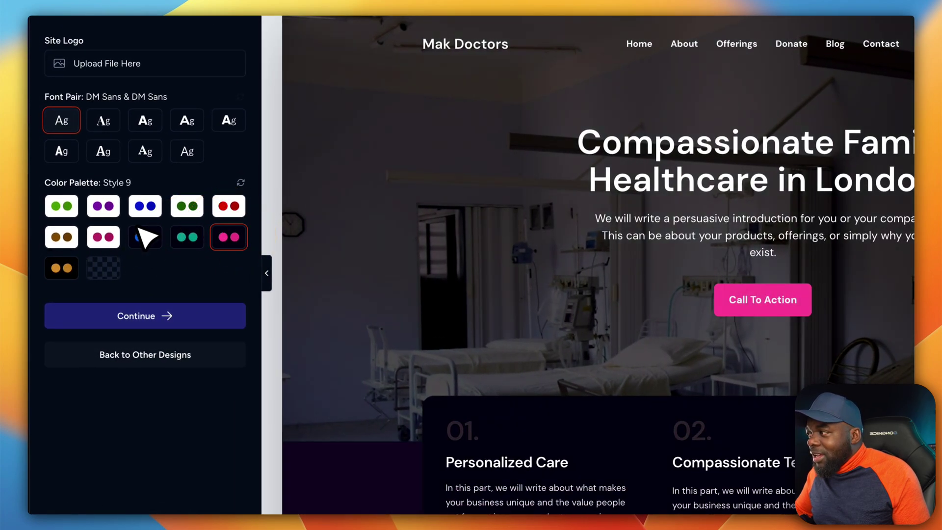
left_click(144, 206)
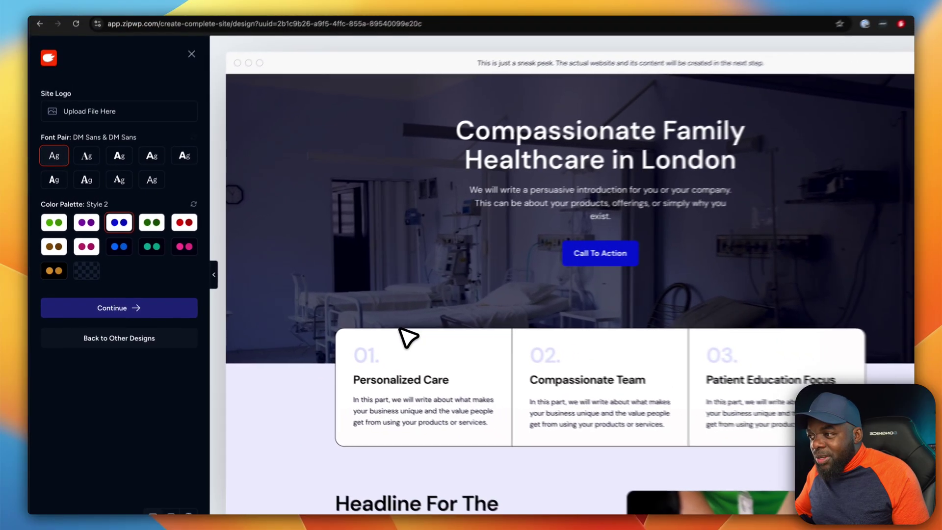
scroll(378, 334, "down", 5)
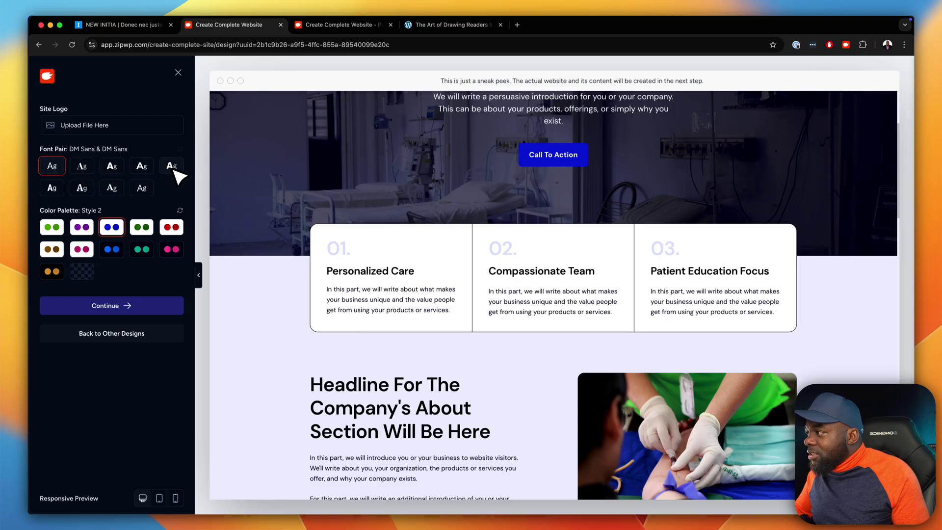
- Try the Roboto Condensed, Merriweather and DM Sans font pairs, settling on Poppins & Lato
left_click(51, 188)
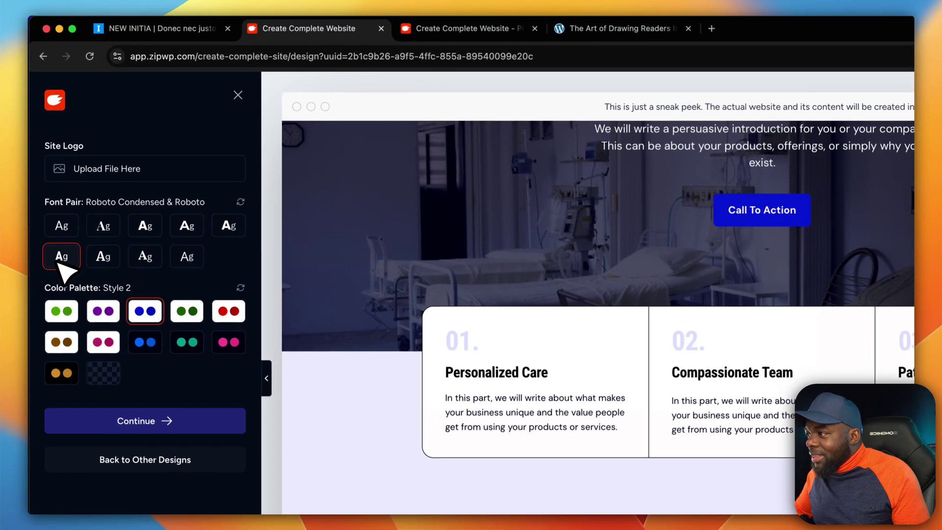
left_click(104, 239)
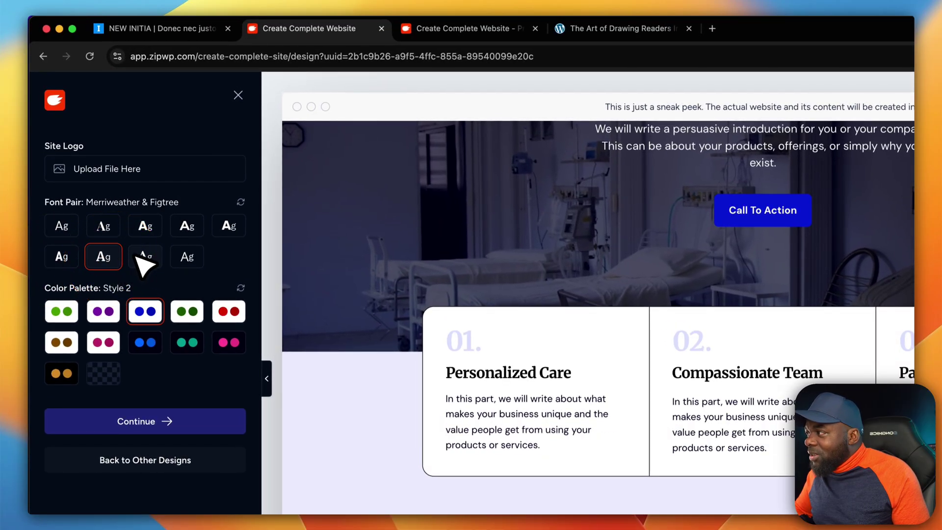
left_click(75, 228)
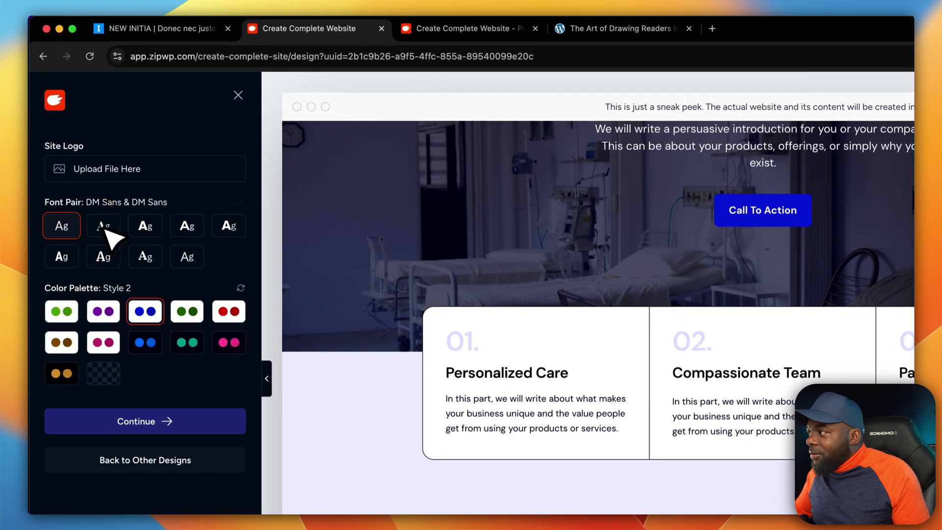
left_click(145, 226)
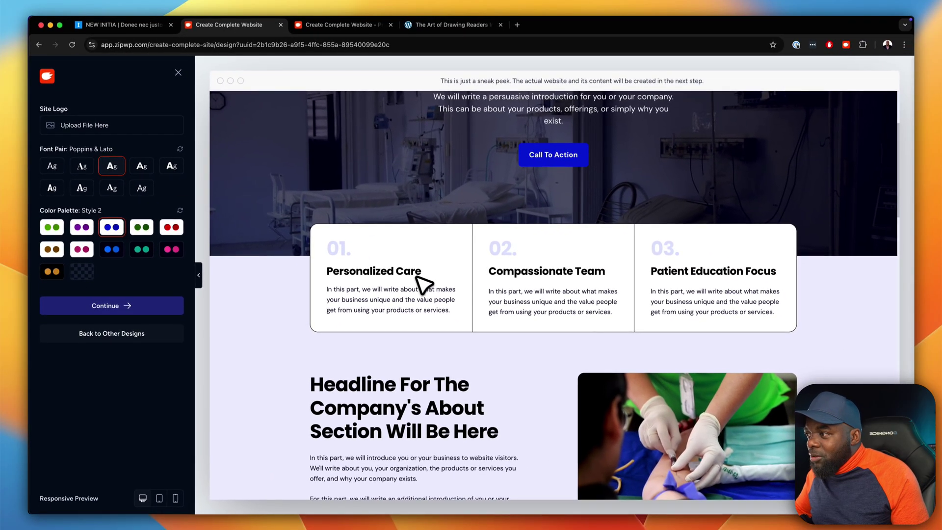
scroll(432, 282, "down", 5)
scroll(462, 297, "up", 10)
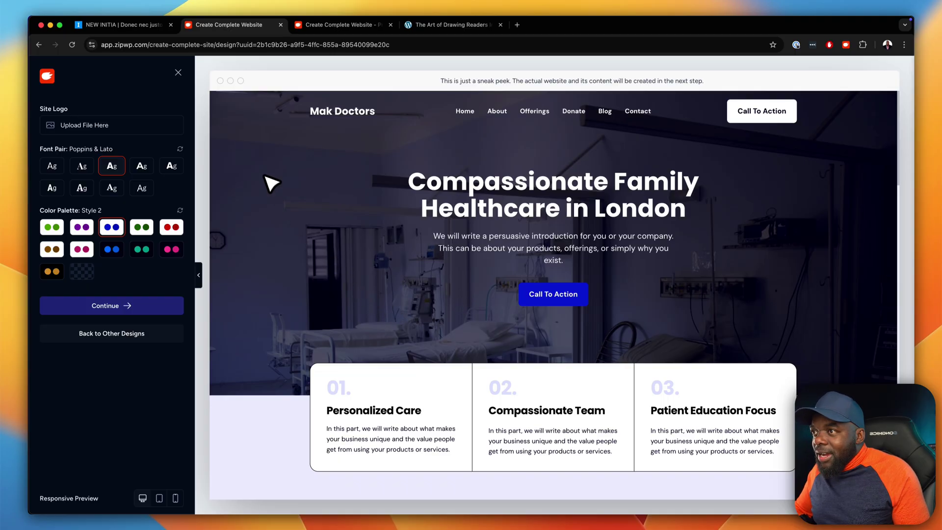
- Cancel the leave-design dialog and continue to feature selection
left_click(178, 72)
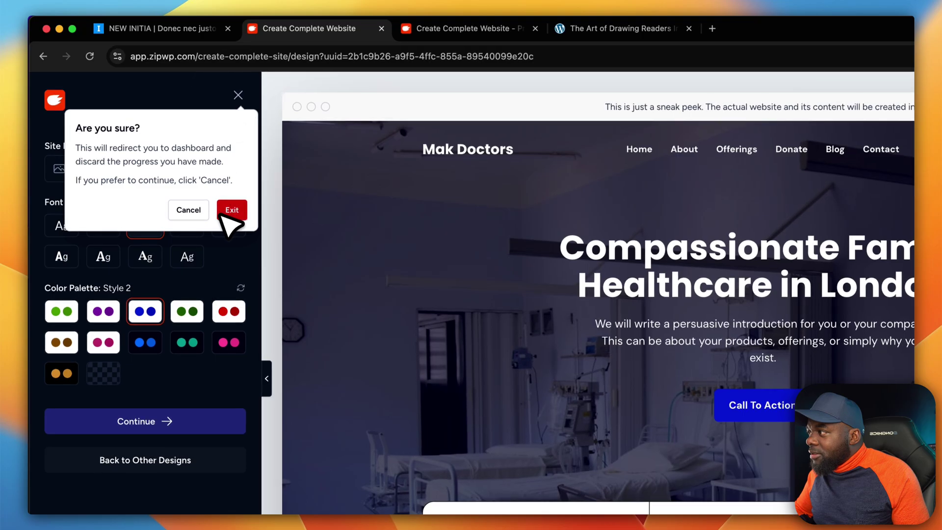
left_click(196, 210)
scroll(569, 216, "down", 5)
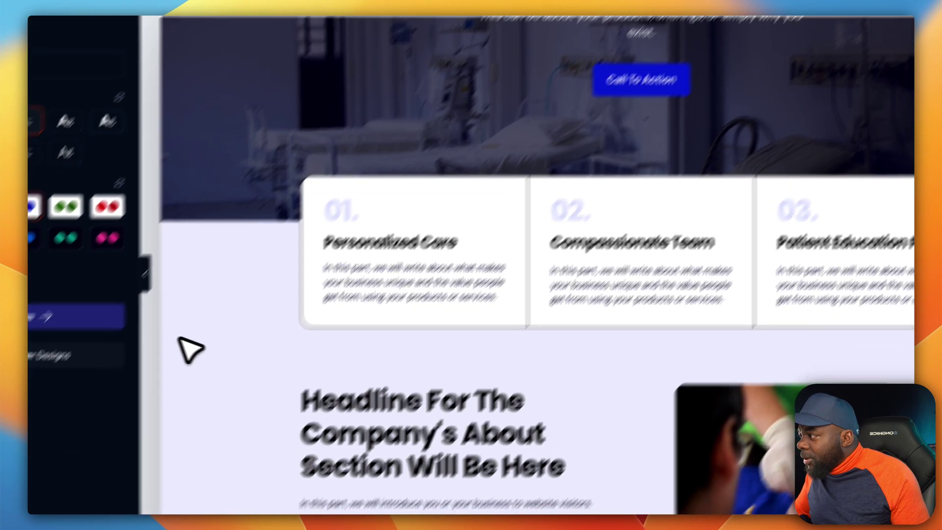
left_click(52, 346)
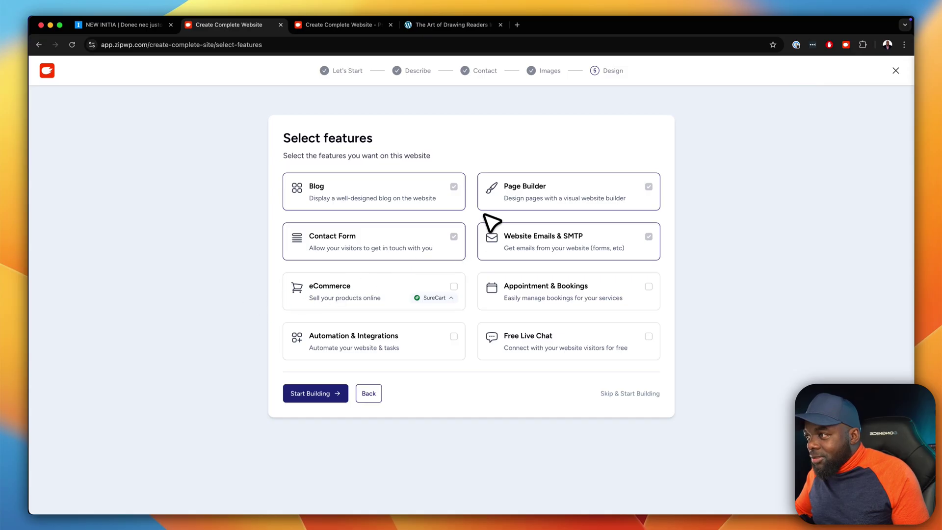
- Add the eCommerce and Appointment & Bookings features and start building to reach the review summary
left_click(459, 191)
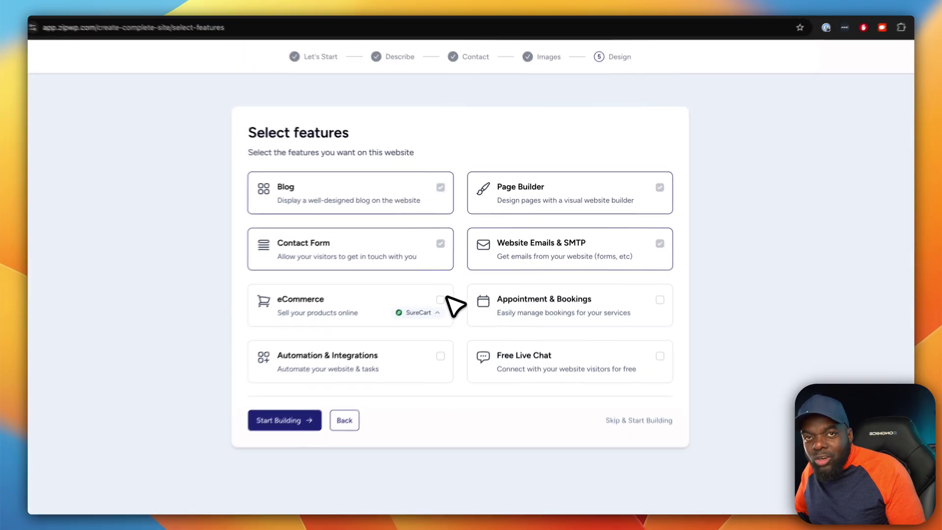
left_click(451, 288)
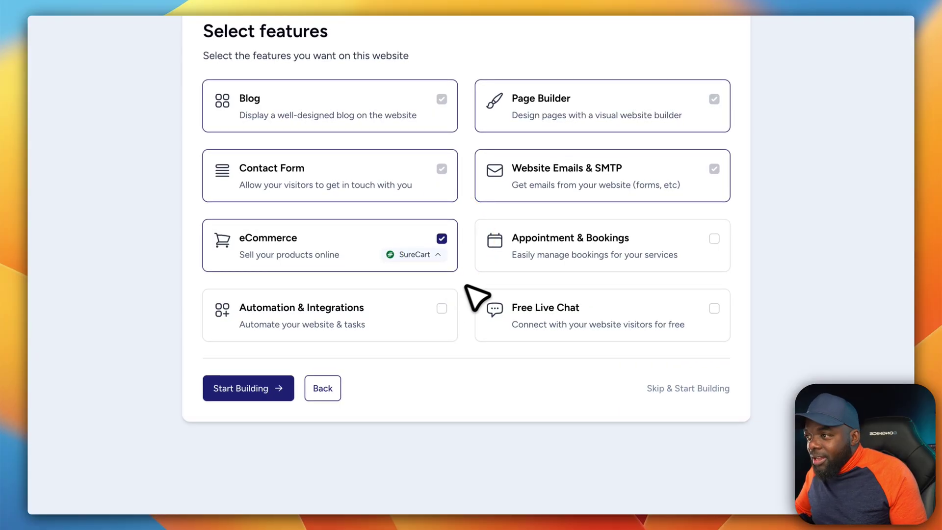
left_click(714, 238)
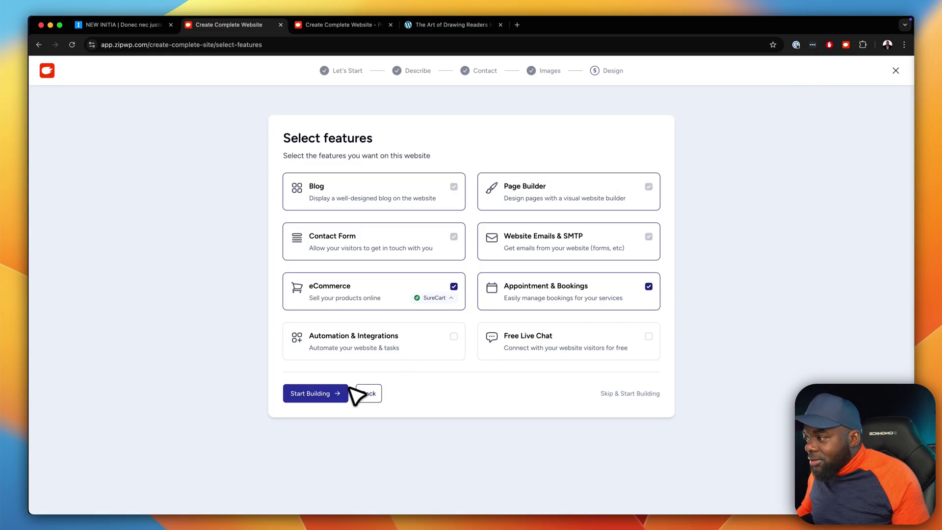
left_click(312, 394)
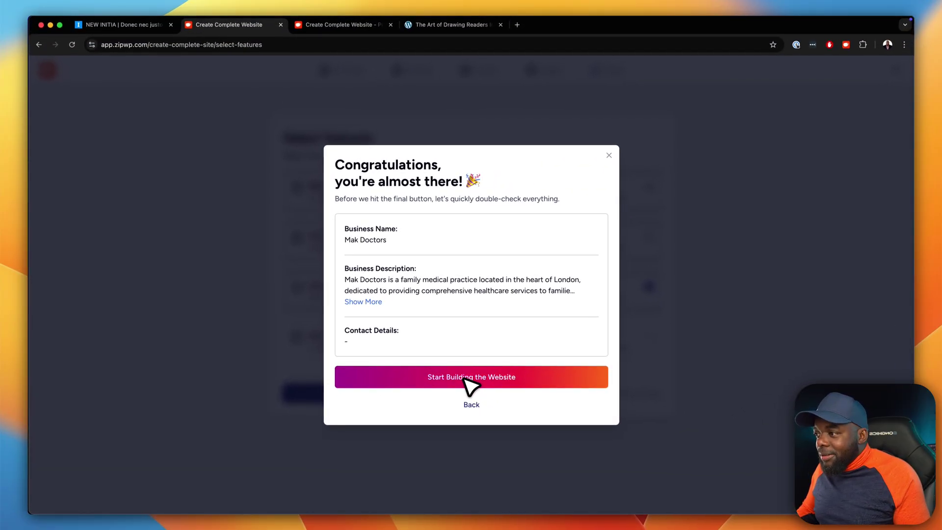
- Confirm the review summary to generate the Mak Doctors website
left_click(465, 379)
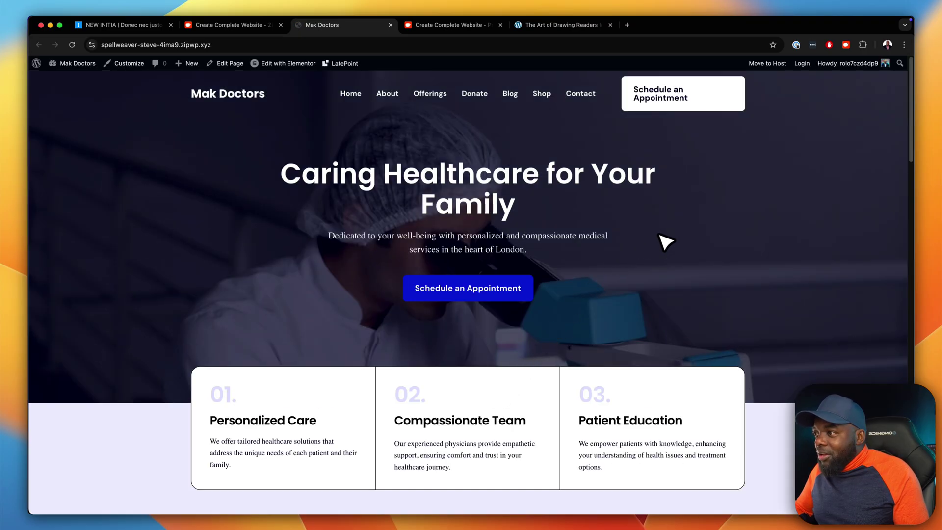
scroll(674, 331, "down", 5)
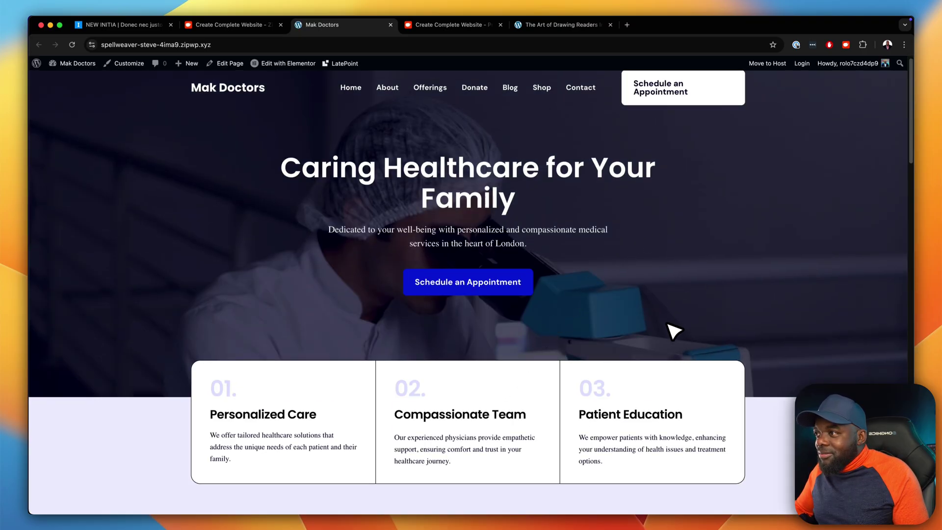
scroll(674, 331, "down", 13)
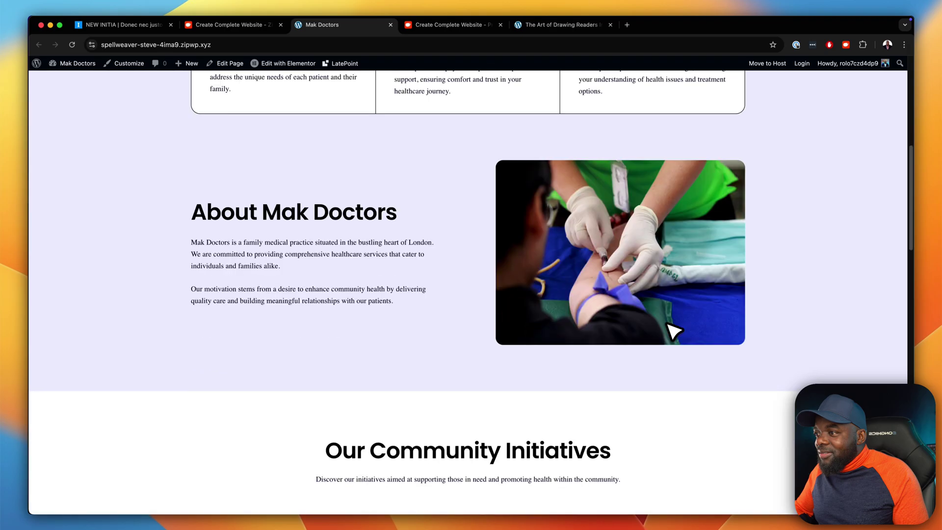
scroll(674, 331, "down", 10)
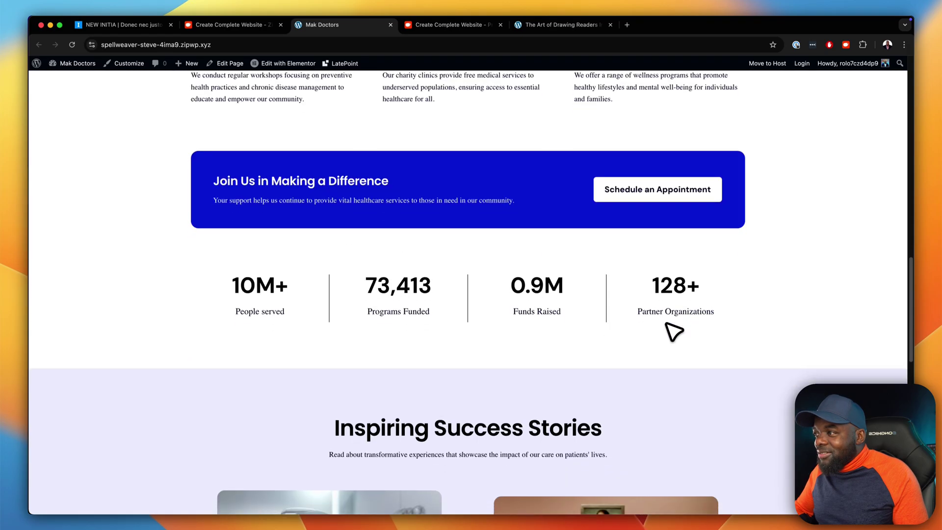
scroll(674, 331, "down", 6)
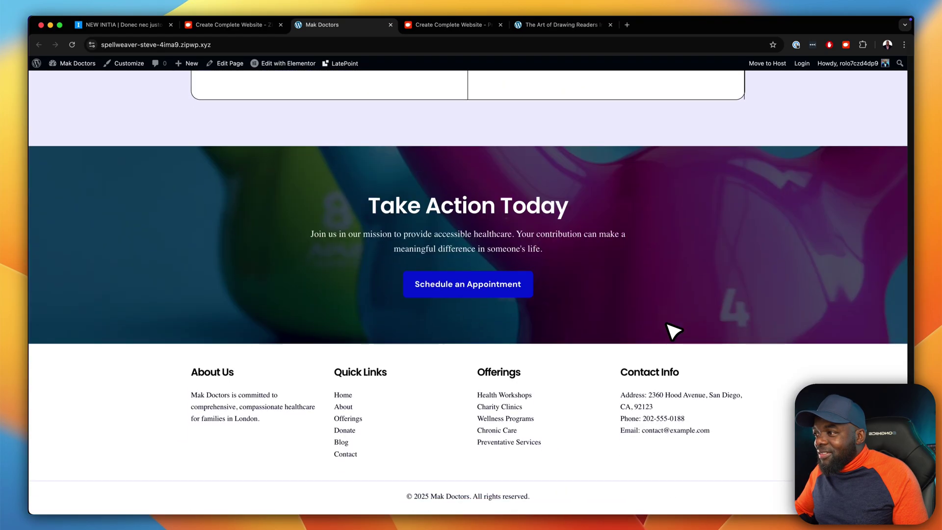
key("Home")
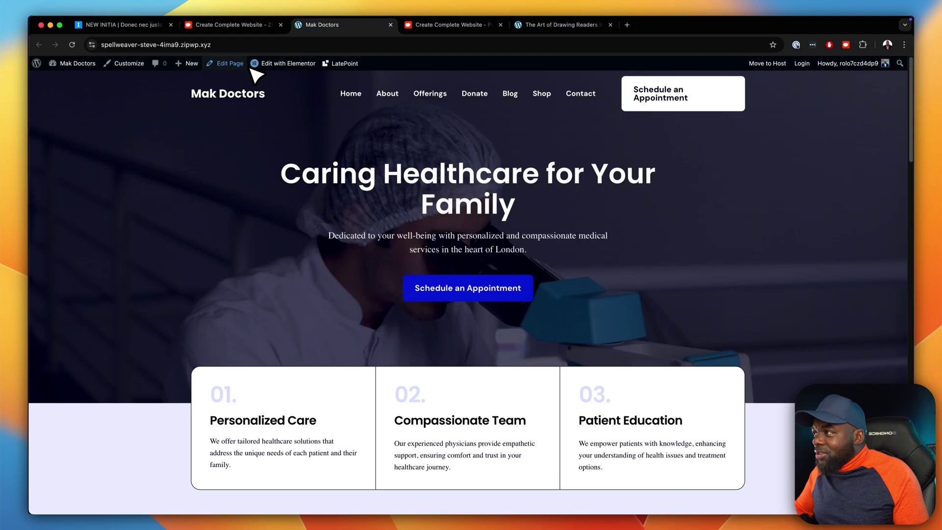
- Open the Home page in Elementor and insert 'We' before 'Dedicated' in the hero subtitle
left_click(278, 64)
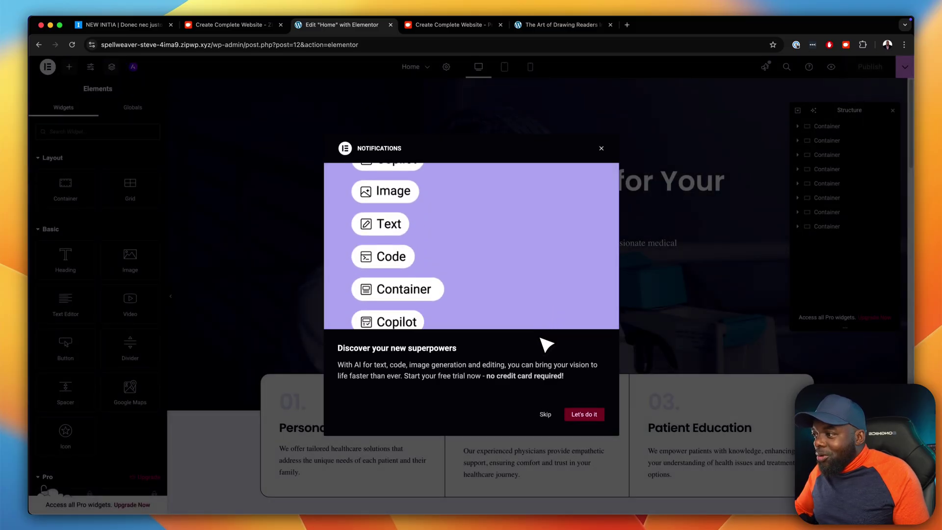
left_click(601, 148)
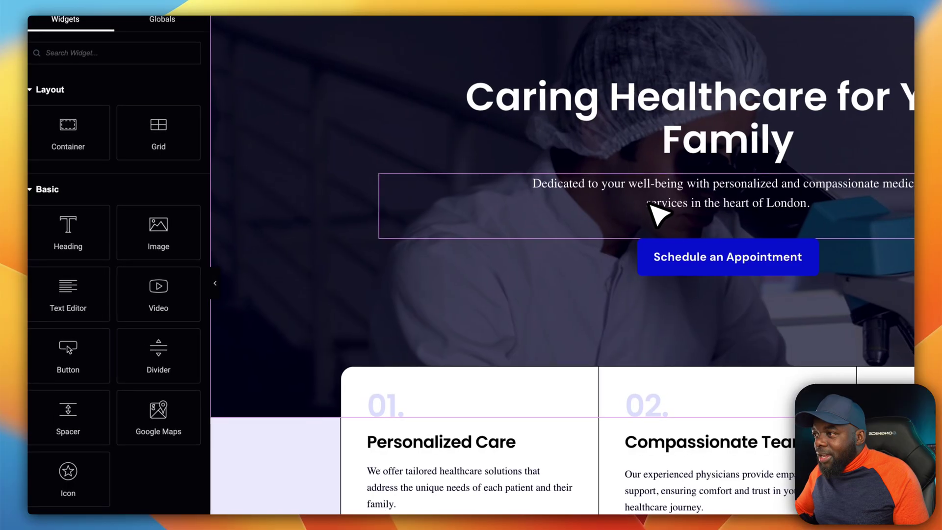
left_click(375, 259)
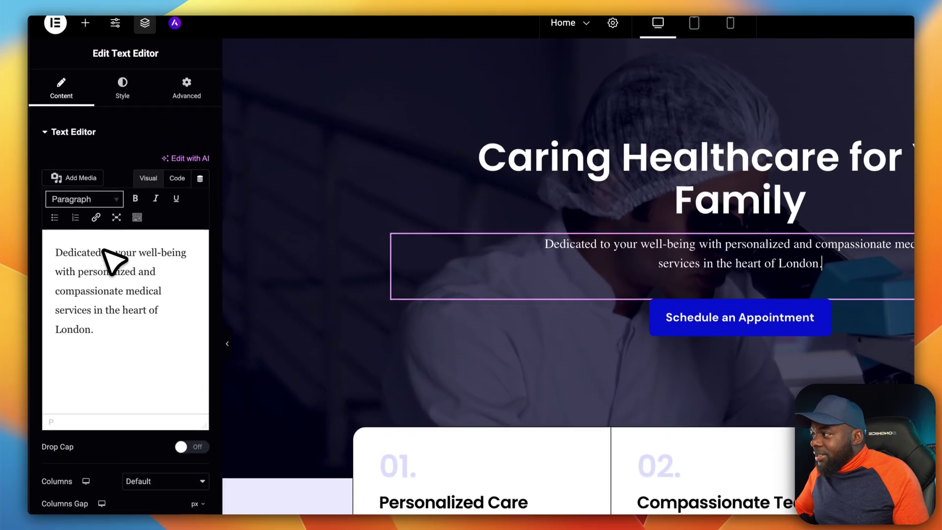
left_click(96, 193)
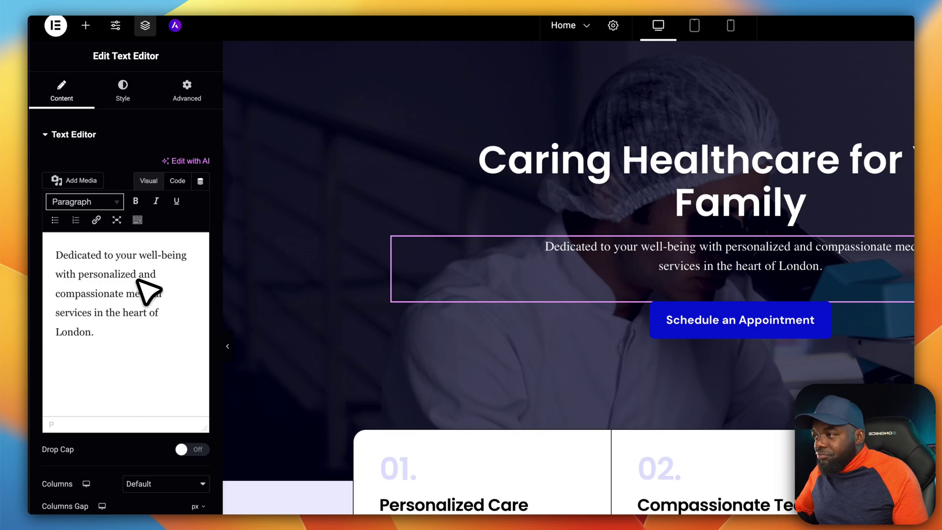
left_click(58, 256)
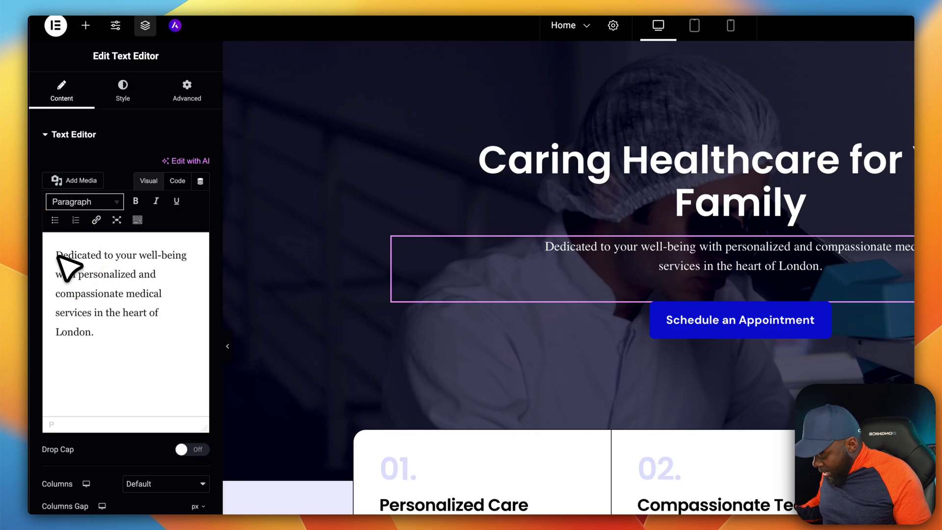
type("We")
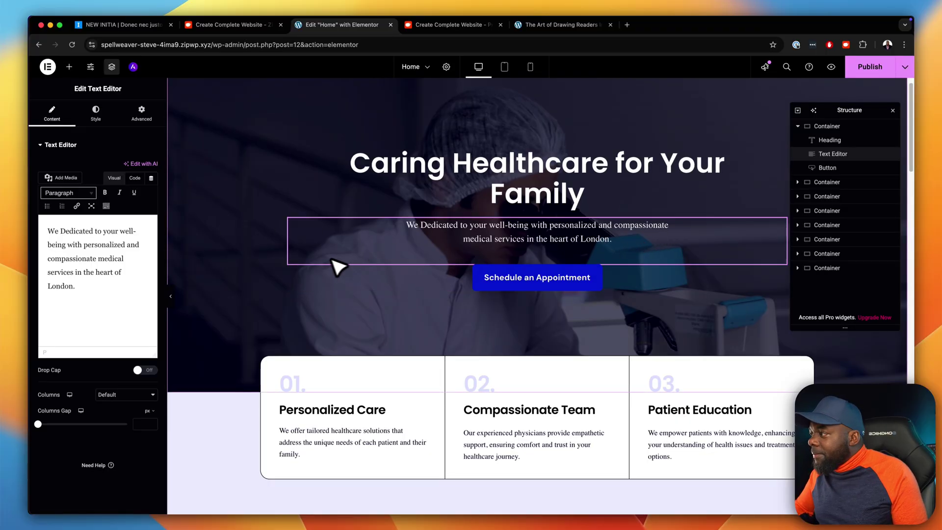
- Inspect the Schedule an Appointment button's link settings
left_click(780, 275)
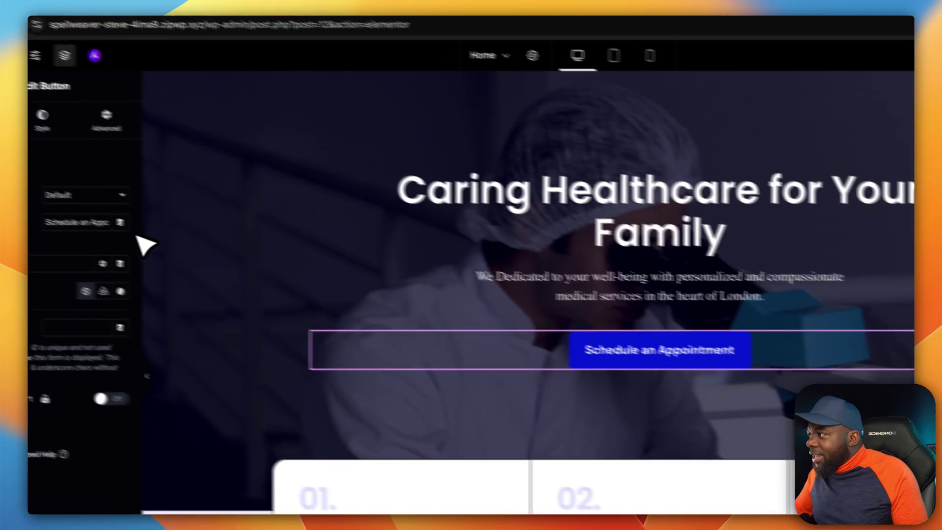
left_click(49, 265)
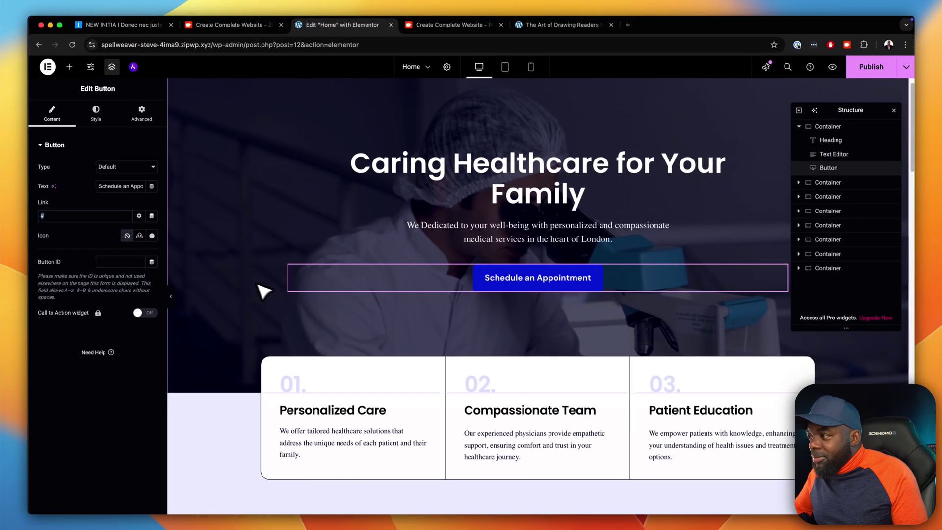
scroll(422, 407, "down", 3)
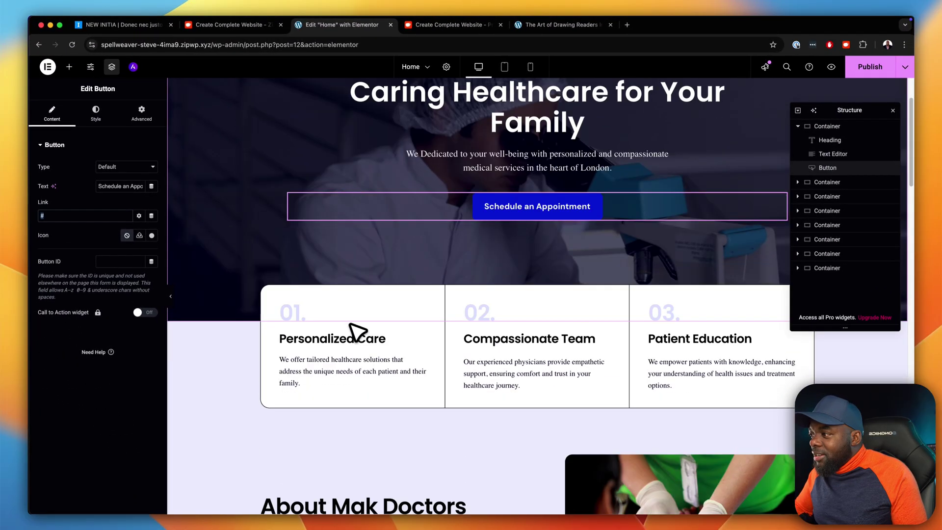
scroll(363, 333, "down", 2)
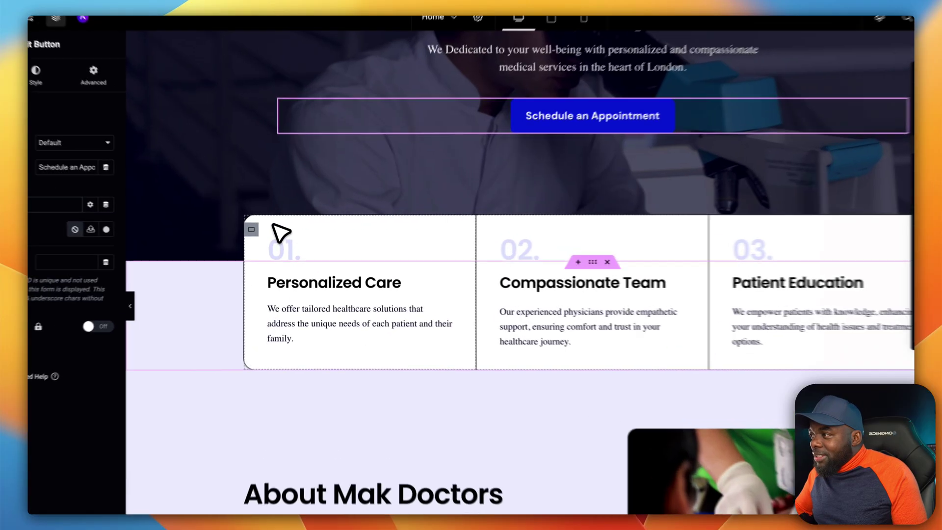
- Inspect the feature cards' settings, then publish the updated Home page
left_click(280, 230)
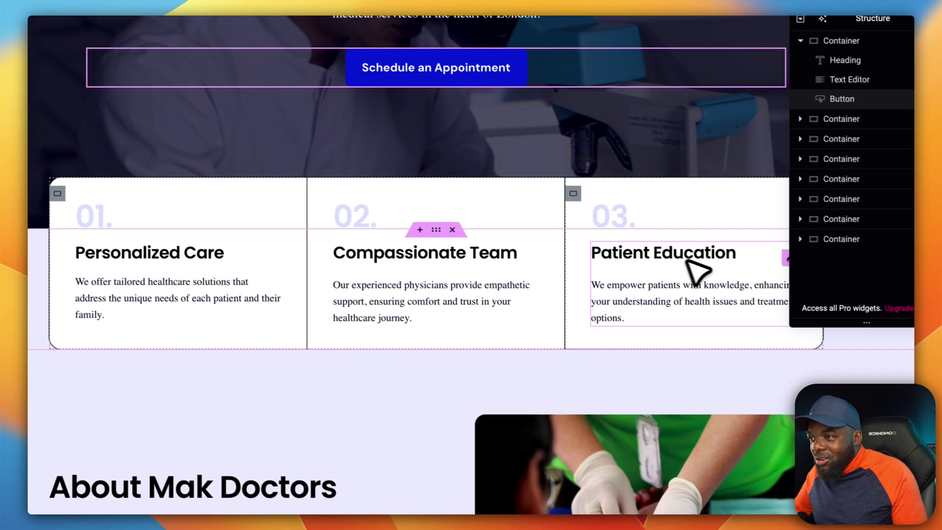
left_click(623, 307)
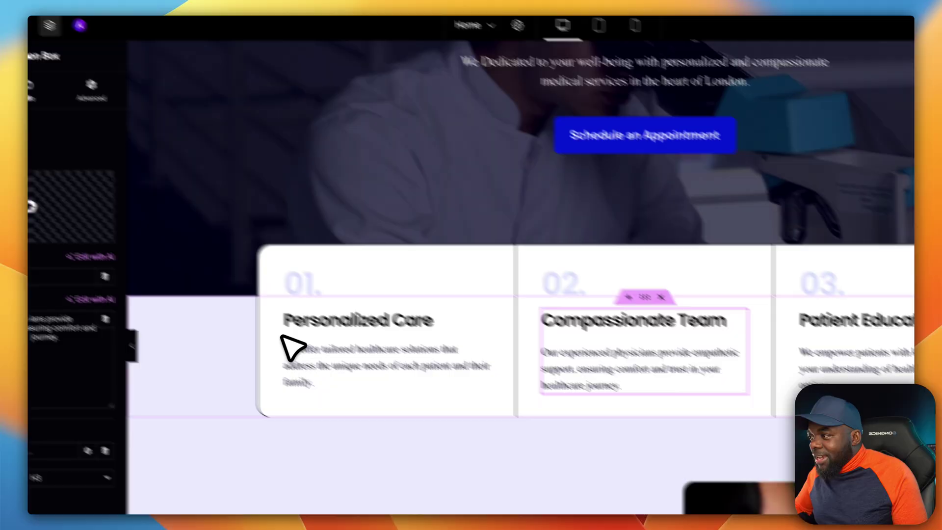
left_click(96, 295)
scroll(116, 314, "down", 3)
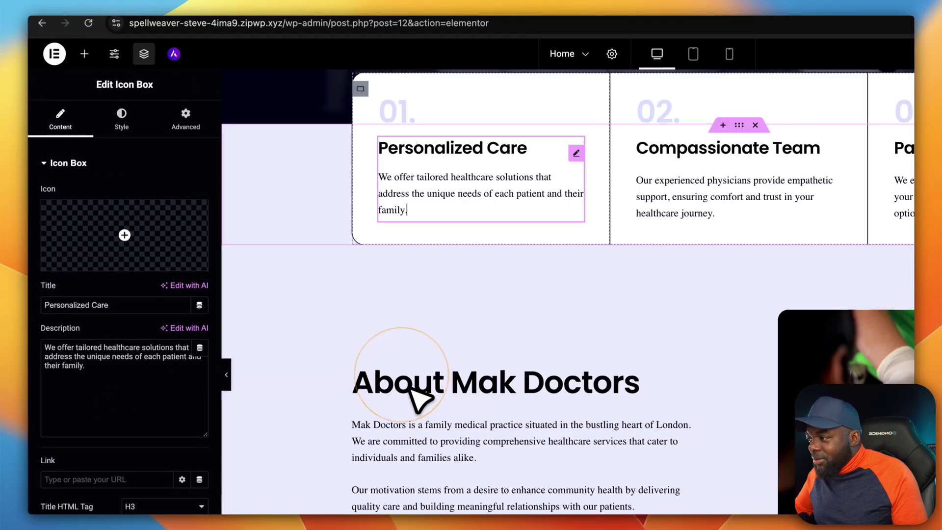
left_click(245, 154)
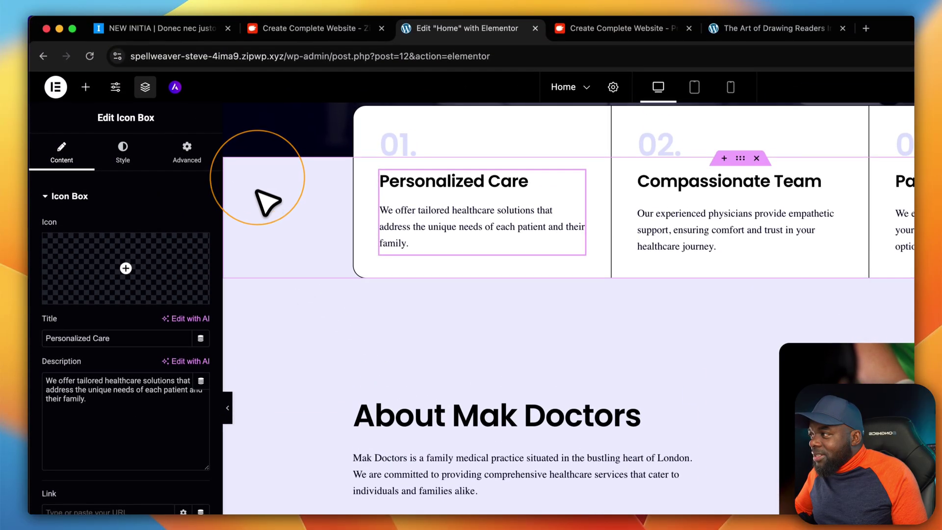
left_click(270, 275)
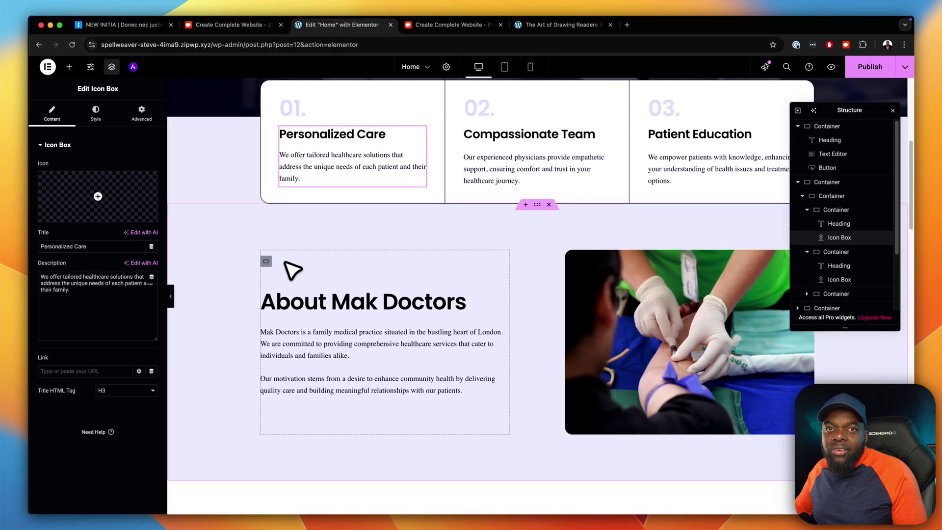
scroll(366, 292, "up", 10)
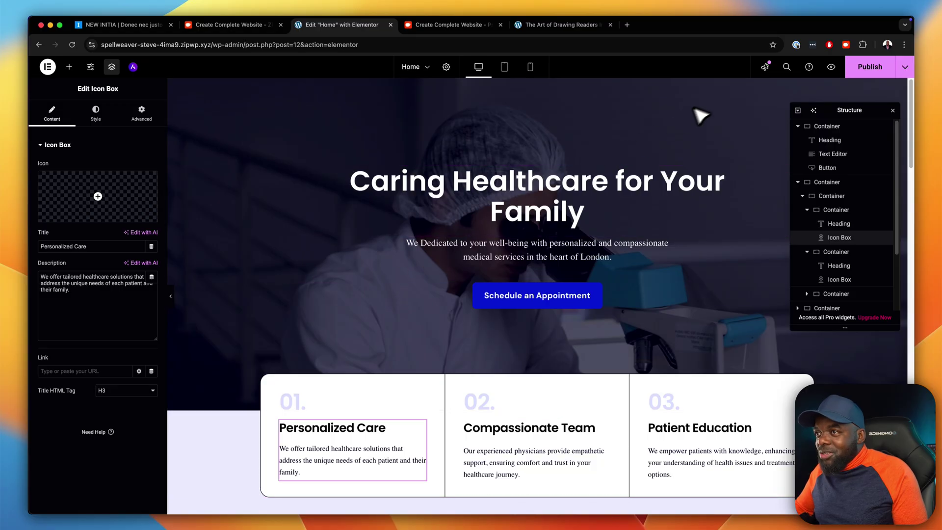
left_click(862, 66)
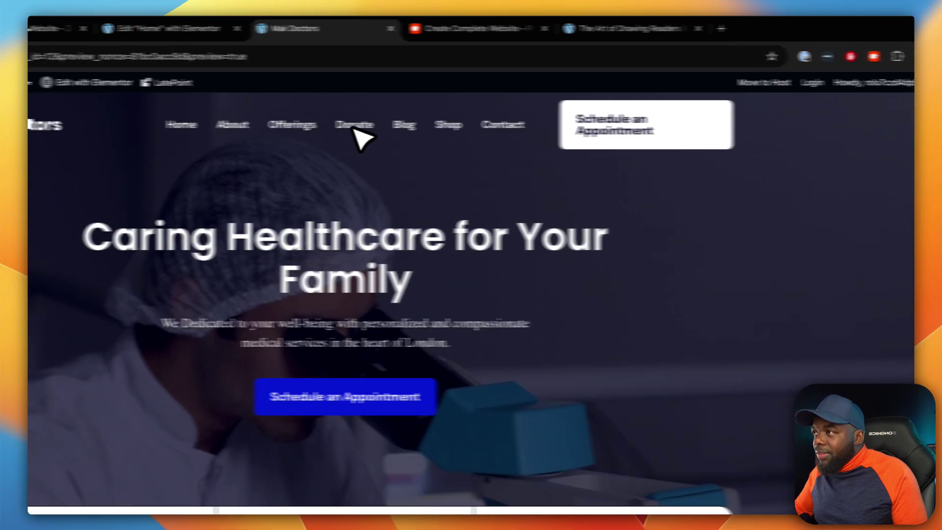
- Browse the live site's About and Offerings pages
left_click(192, 126)
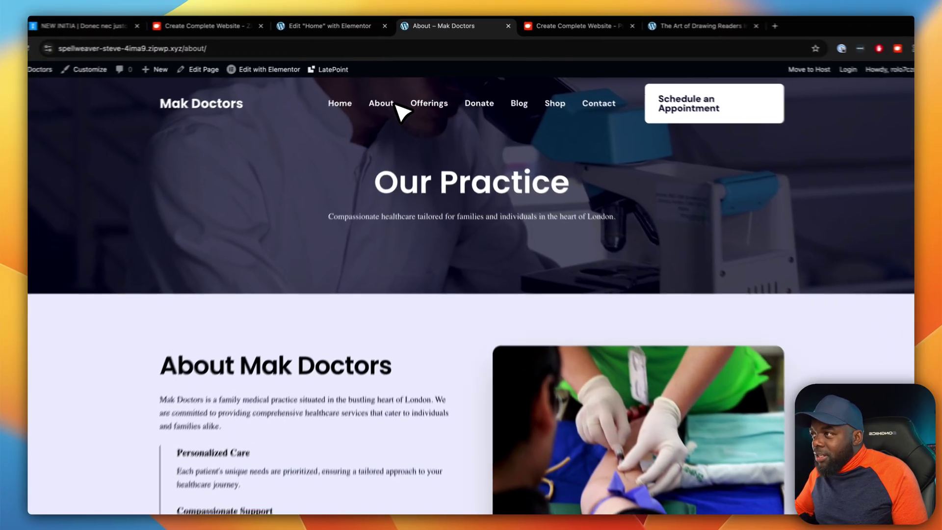
scroll(453, 329, "down", 15)
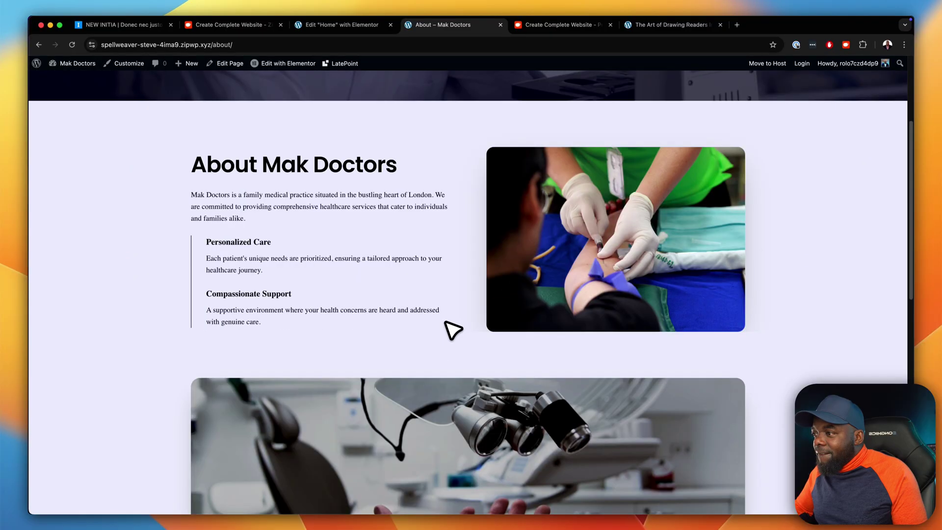
scroll(453, 329, "up", 15)
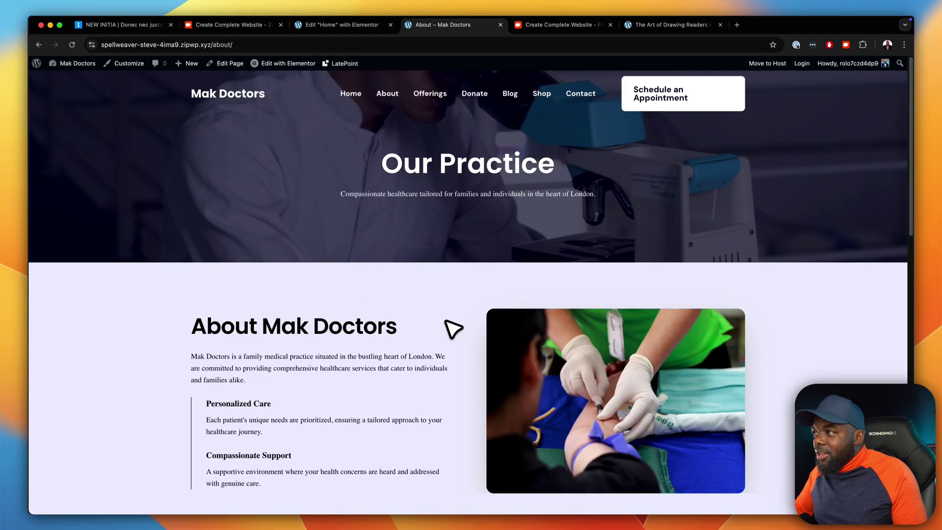
left_click(430, 93)
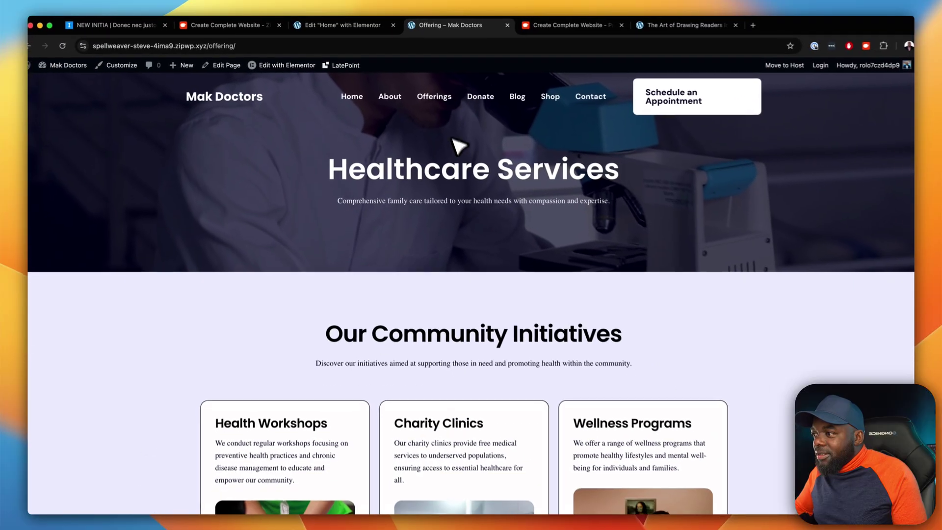
scroll(536, 368, "down", 10)
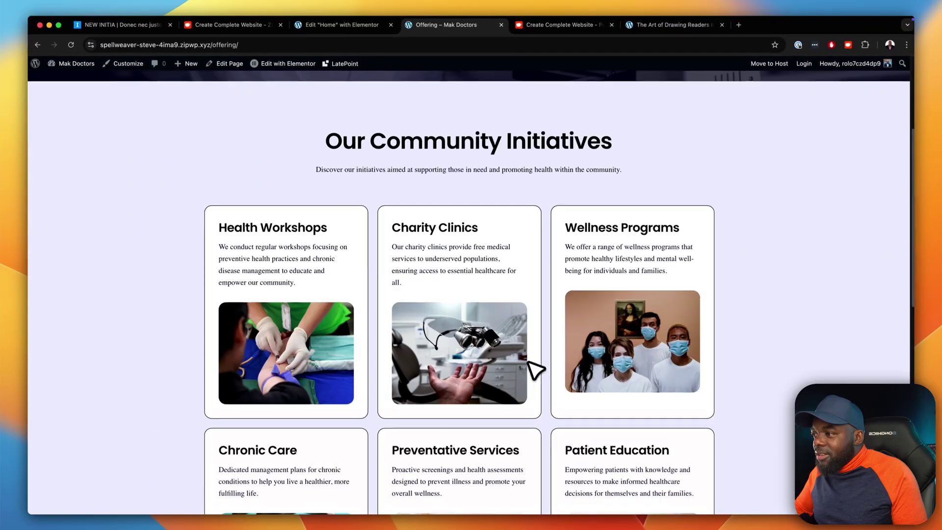
scroll(545, 397, "down", 5)
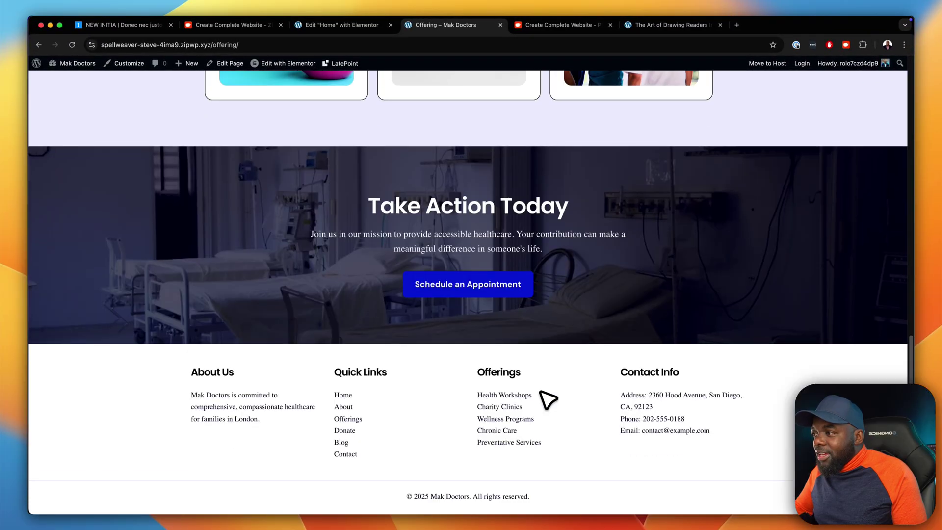
scroll(545, 397, "up", 15)
- Review the Donate page and follow the Schedule an Appointment link
left_click(488, 94)
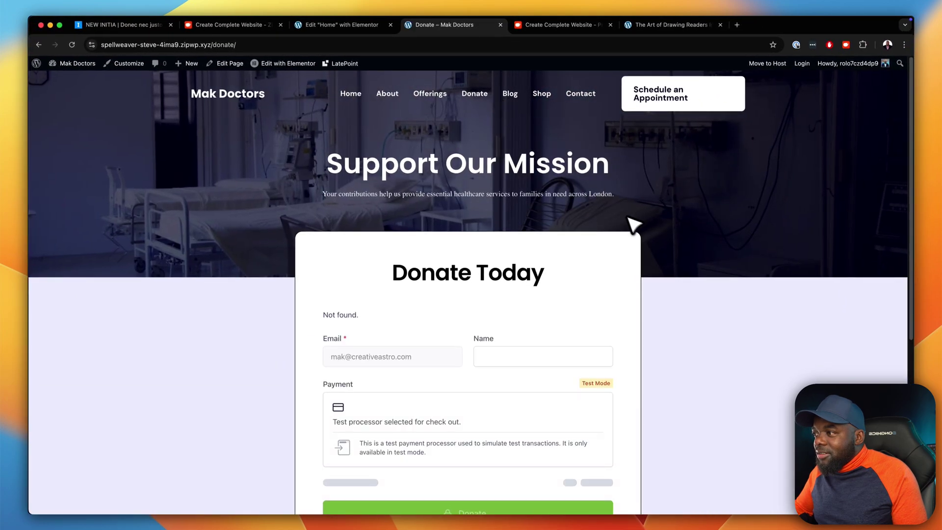
scroll(707, 299, "down", 5)
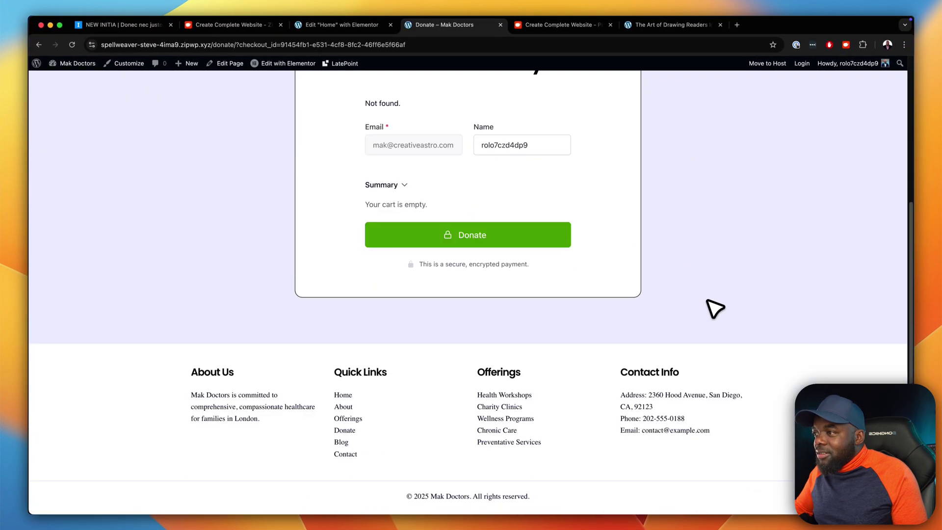
scroll(715, 309, "up", 5)
left_click(673, 101)
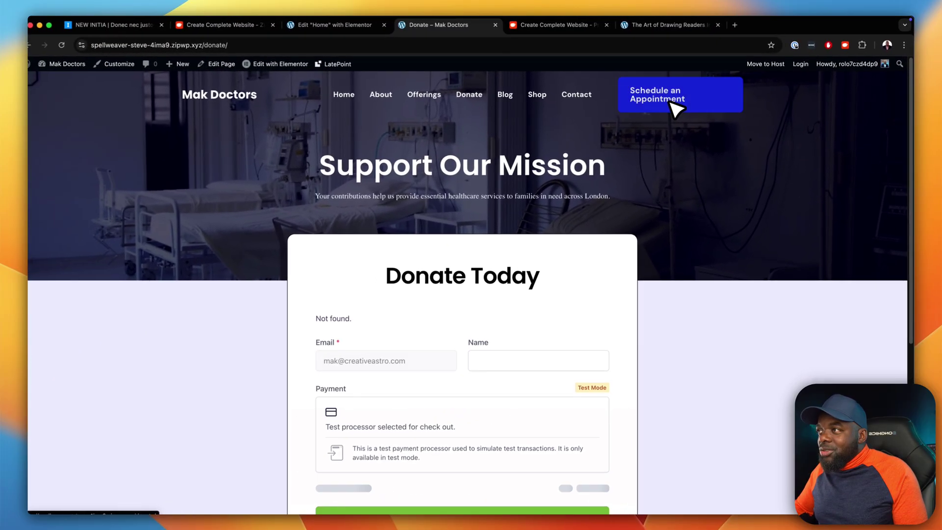
scroll(688, 235, "down", 4)
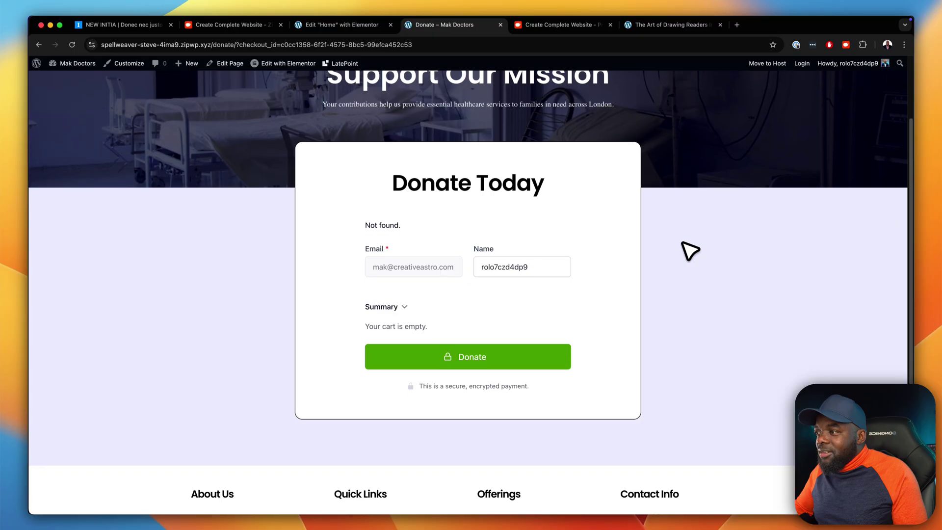
scroll(691, 252, "up", 4)
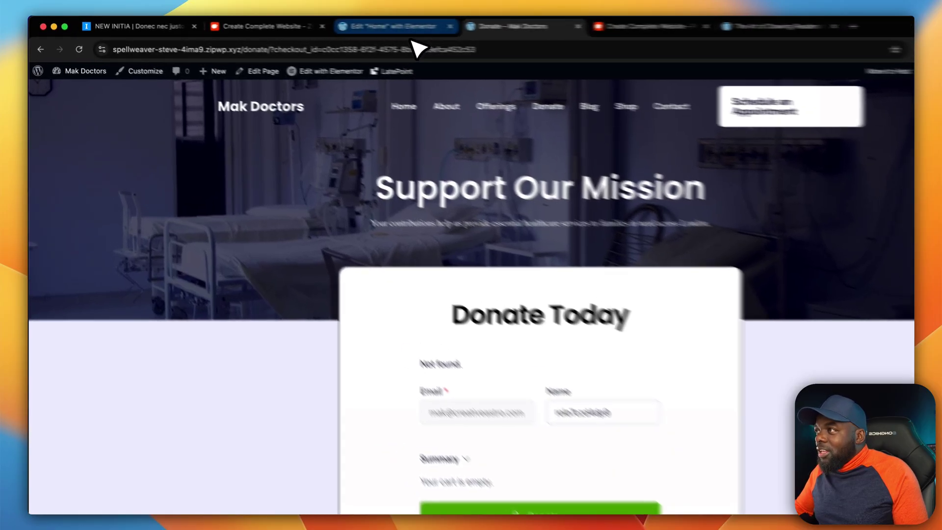
- Open LatePoint, start and close a new booking, then view the empty Appointments list
left_click(359, 25)
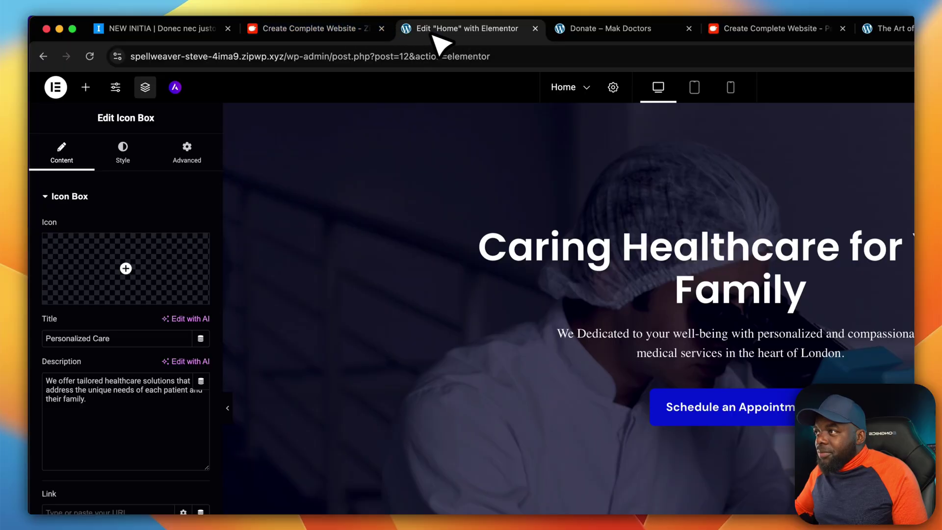
left_click(363, 31)
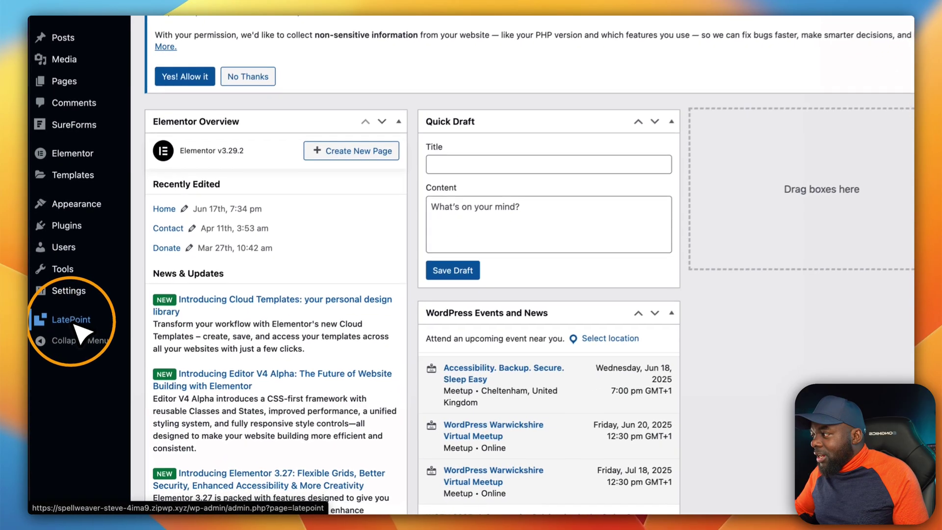
left_click(59, 373)
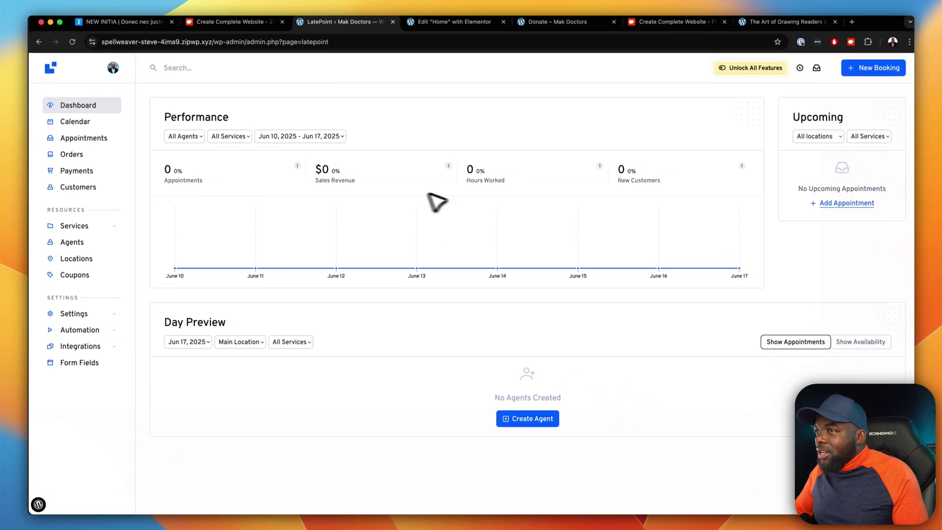
left_click(865, 72)
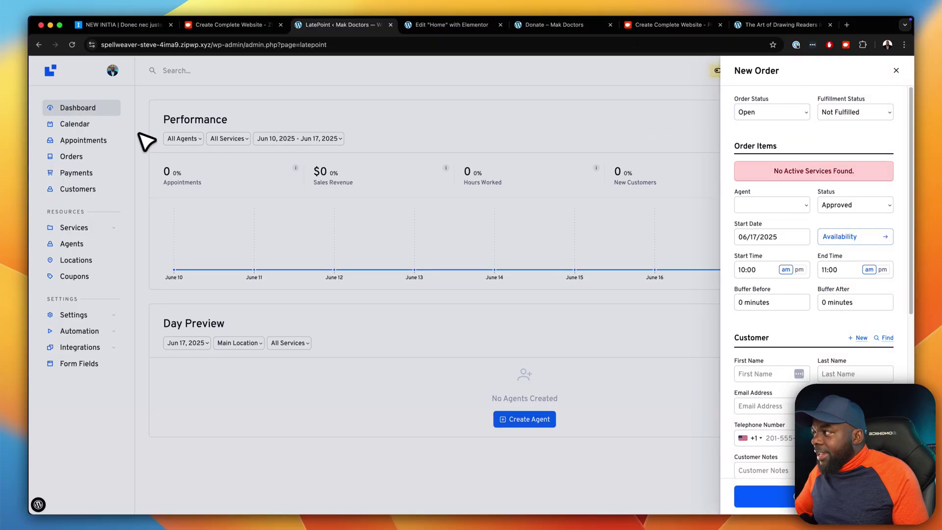
left_click(88, 124)
left_click(86, 140)
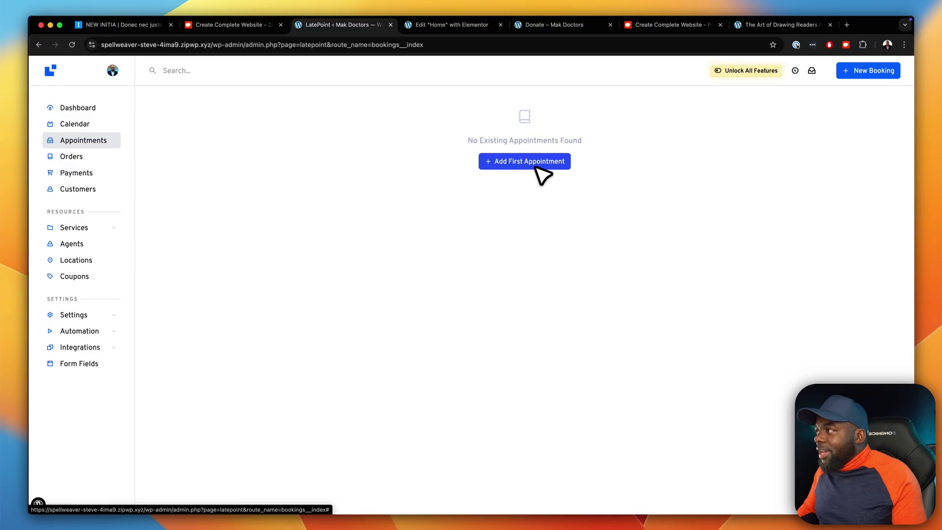
- Load the ZipWP main dashboard at app.zipwp.com
left_click(254, 25)
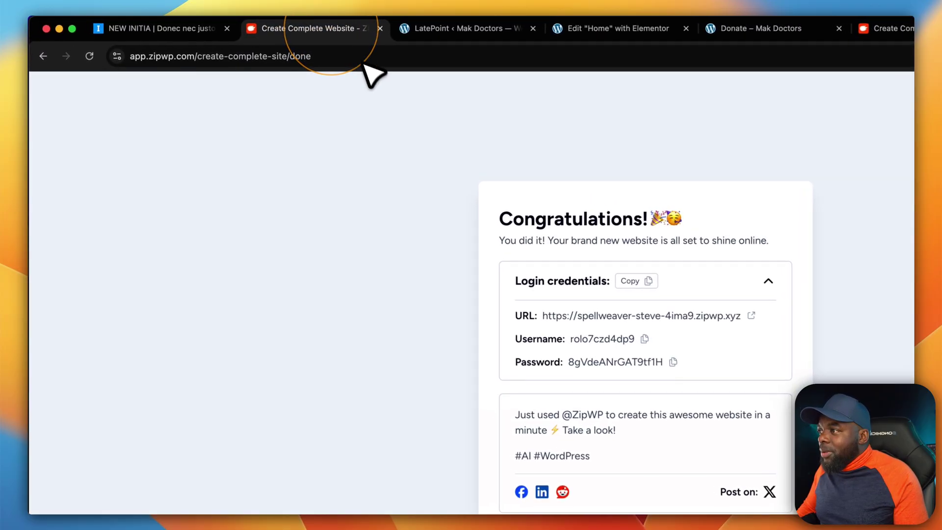
left_click_drag(208, 58, 397, 76)
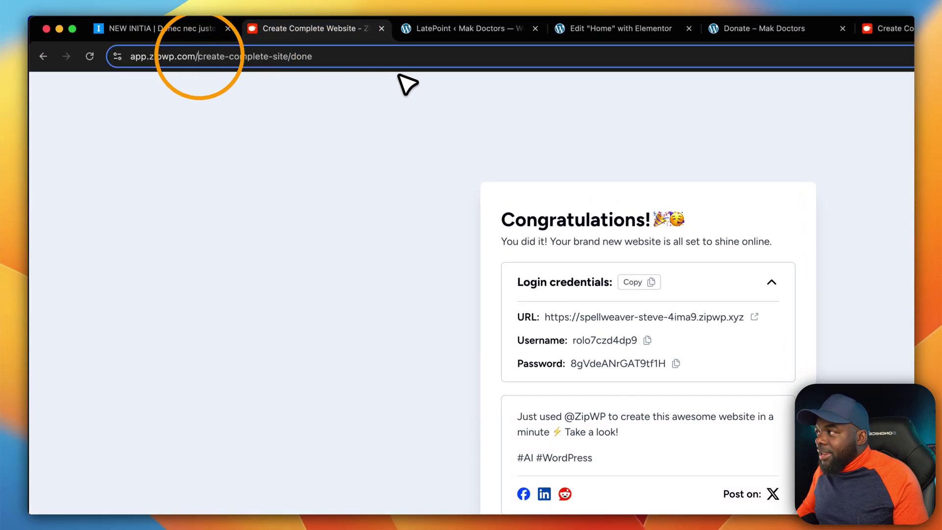
key("BackSpace")
key("Return")
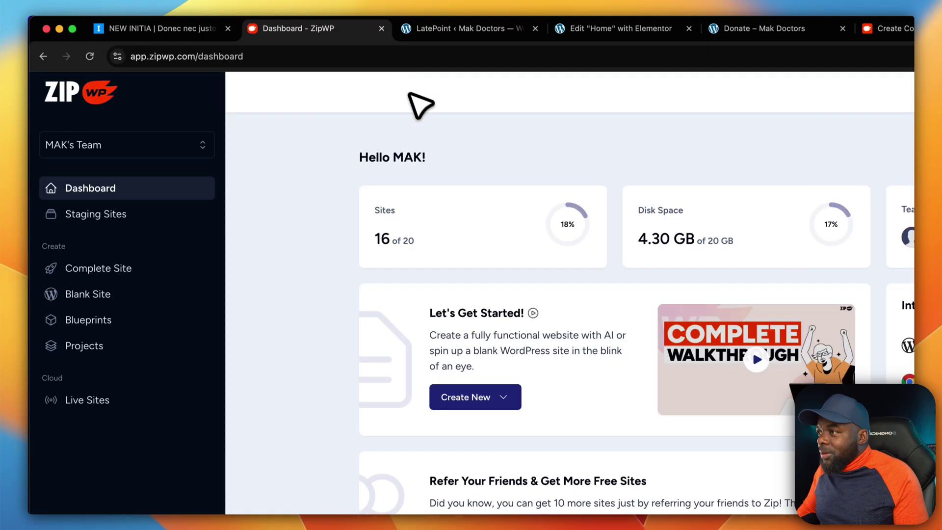
- Open the Mak Doctors site from Staging Sites and copy its web address
left_click(125, 216)
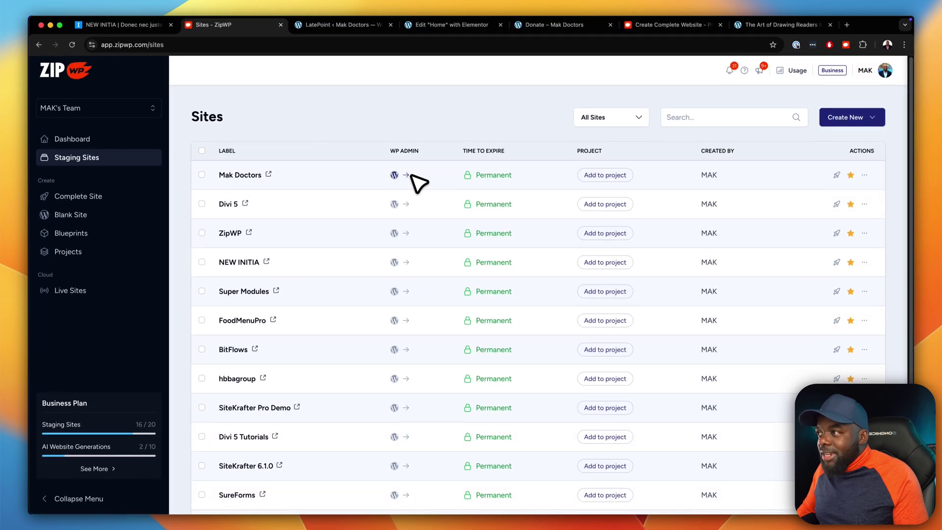
left_click(269, 174)
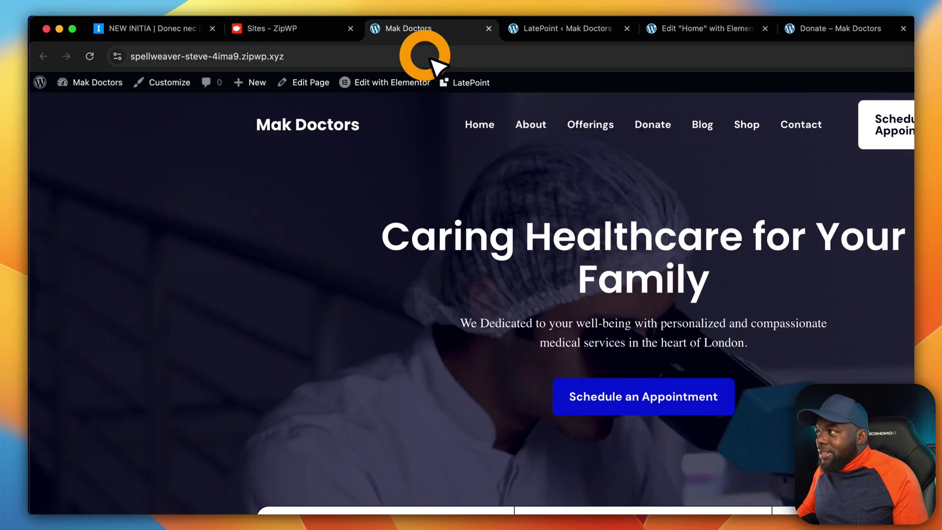
left_click(430, 58)
key("super+c")
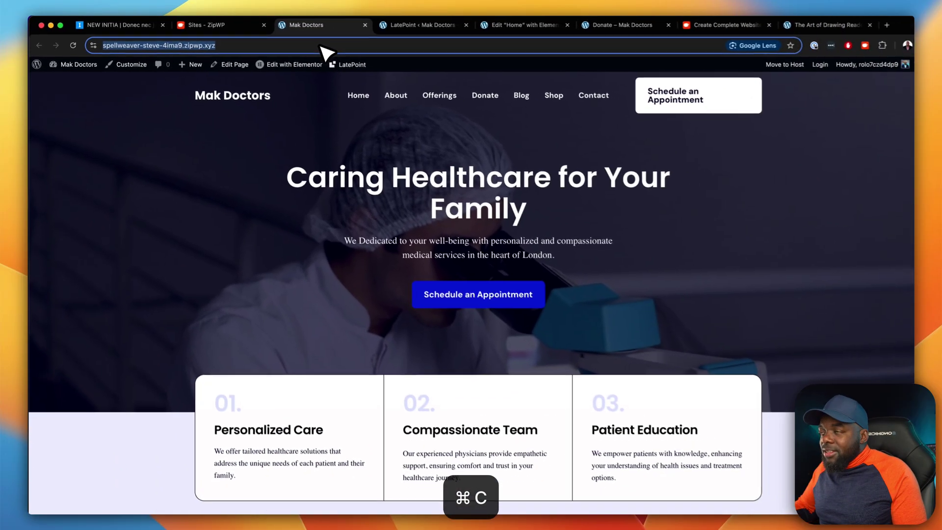